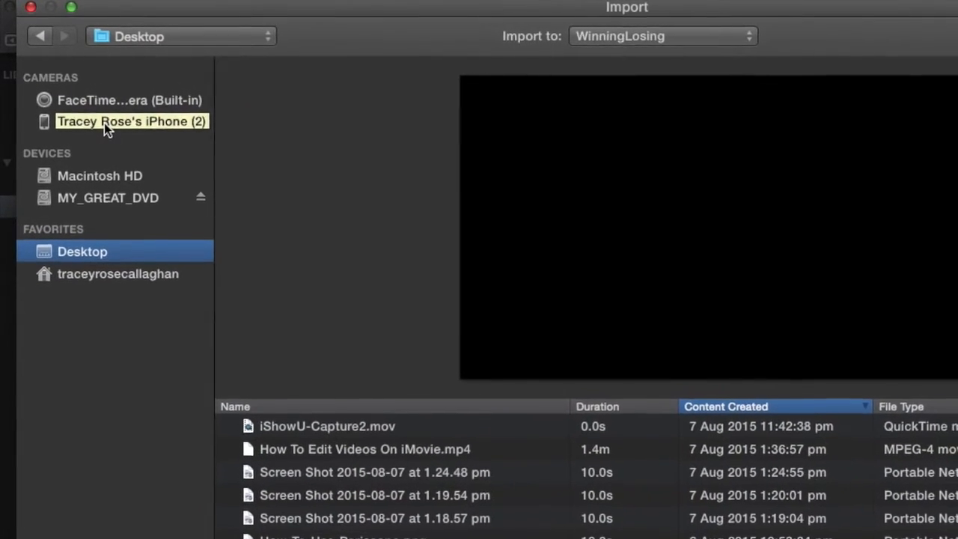
Choose the connected iPhone as the import source and add the 10-minute green-screen clip to the empty MotivationBiz timeline
click(104, 123)
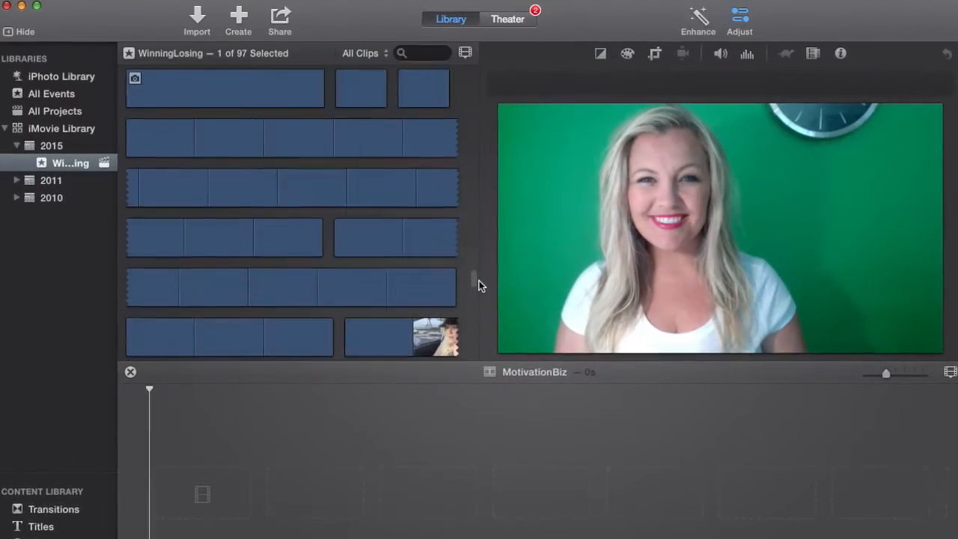
drag(480, 285, 475, 348)
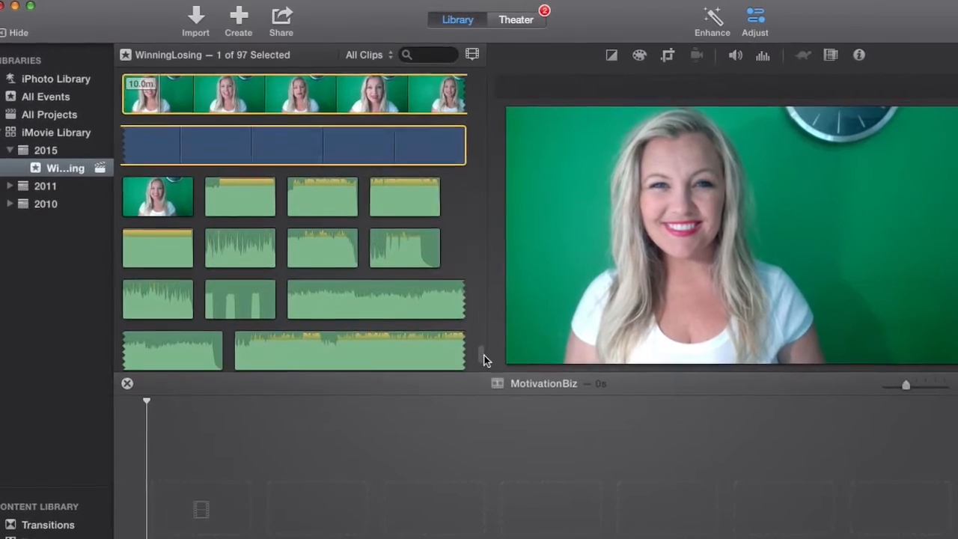
scroll(482, 359, up, 2)
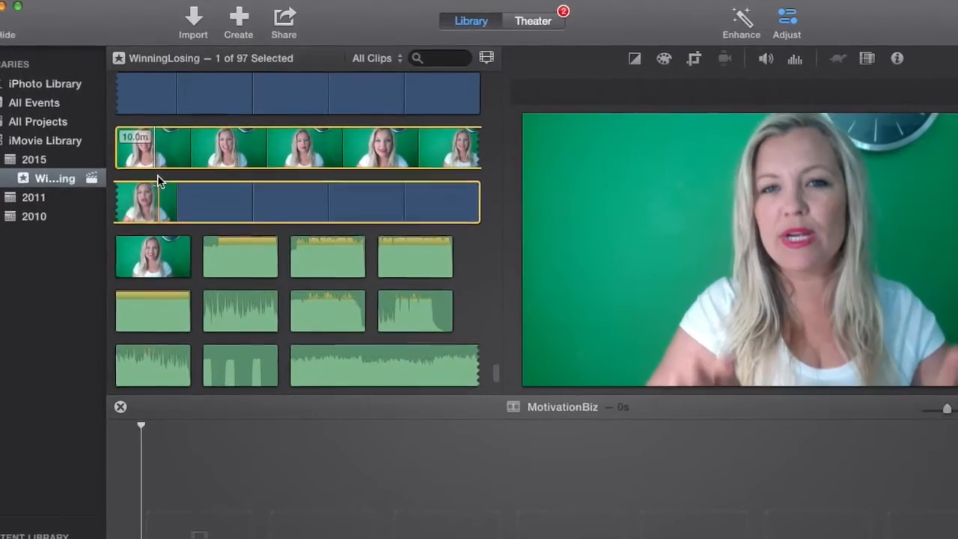
click(157, 179)
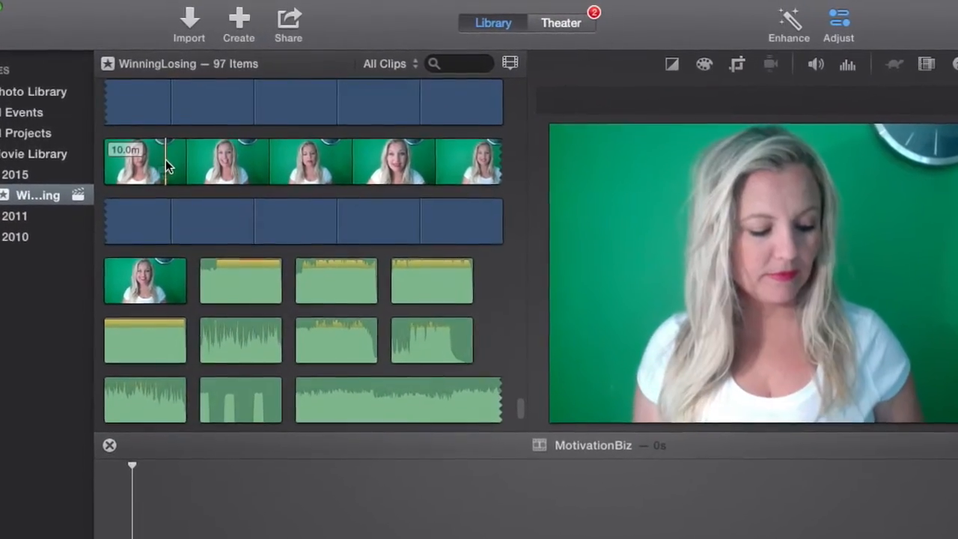
click(203, 170)
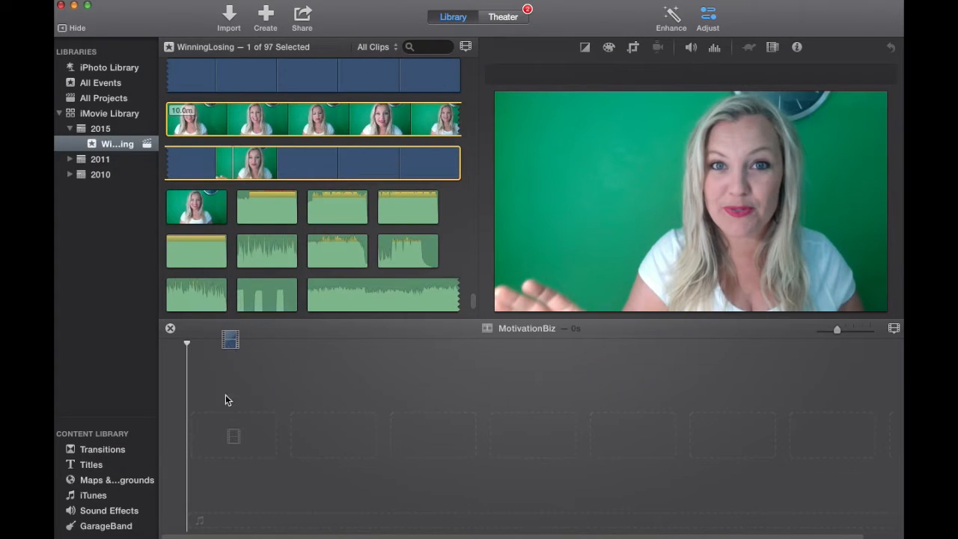
drag(228, 400, 224, 432)
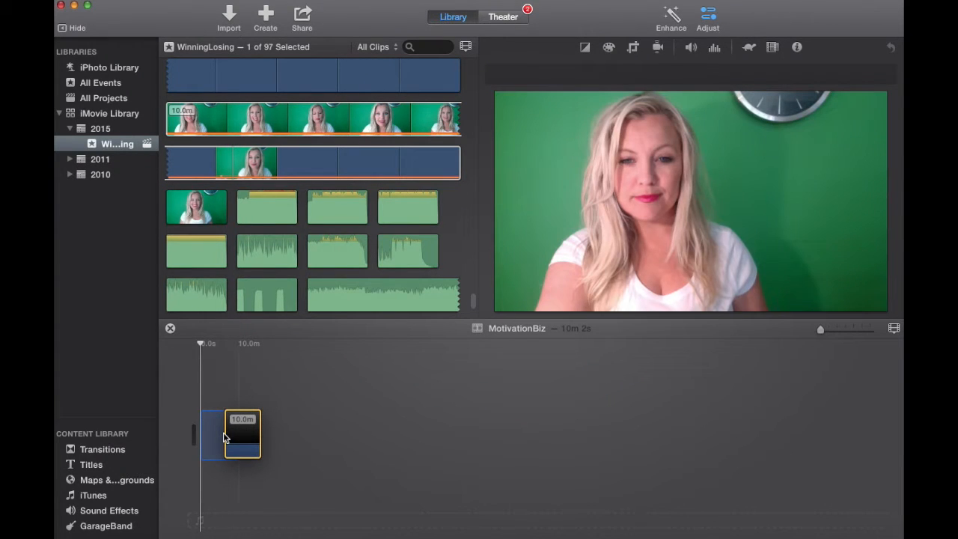
drag(224, 438, 223, 438)
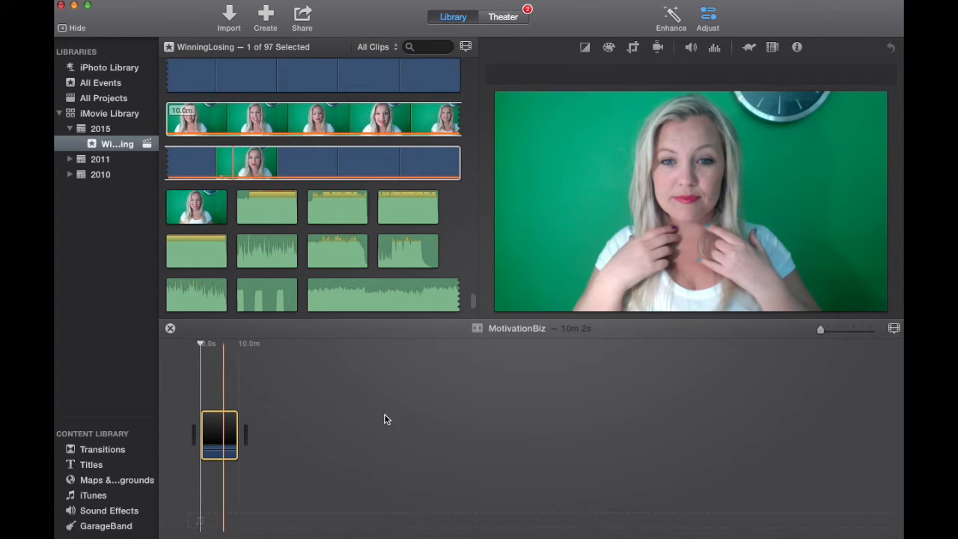
Split the timeline clip at 5.5 s, where the speech begins in the audio waveform
drag(822, 329, 847, 329)
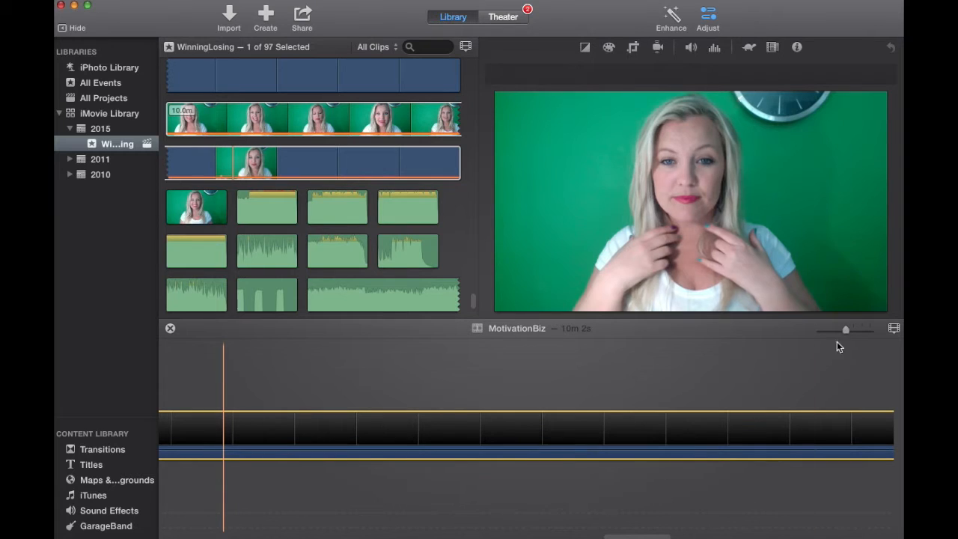
drag(620, 536, 168, 513)
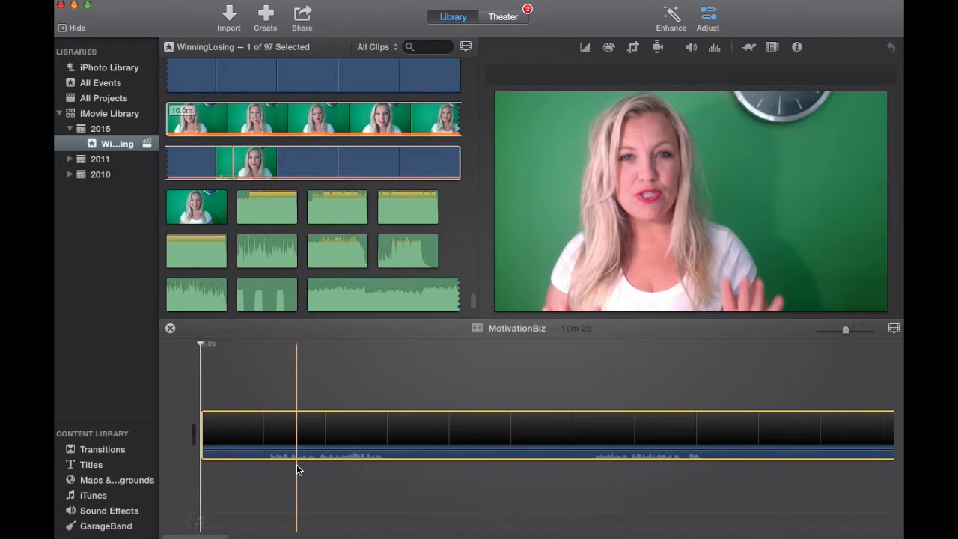
click(417, 479)
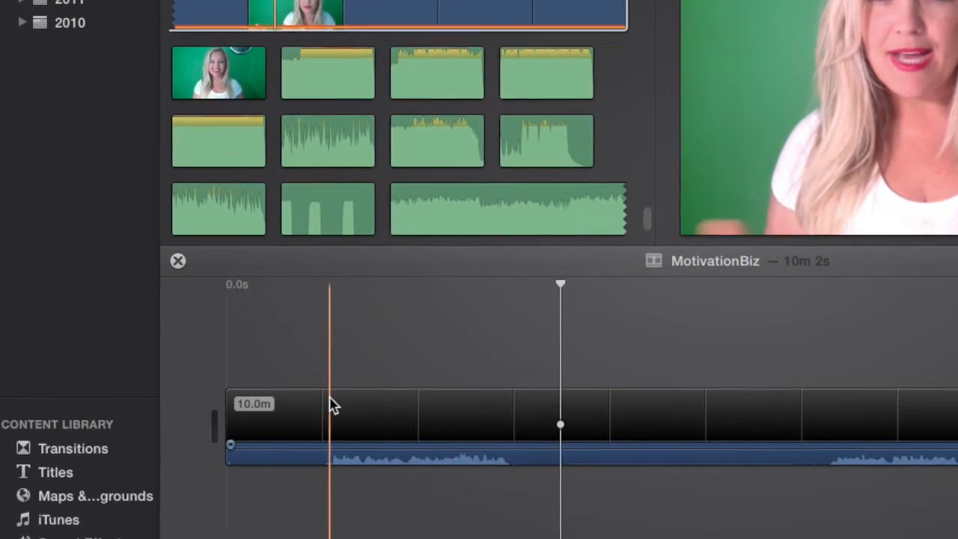
click(333, 405)
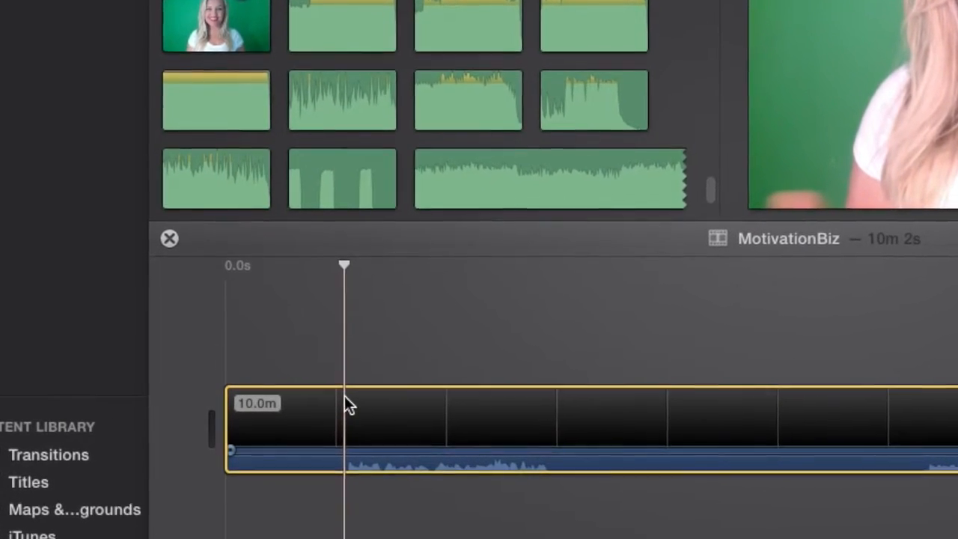
right_click(343, 396)
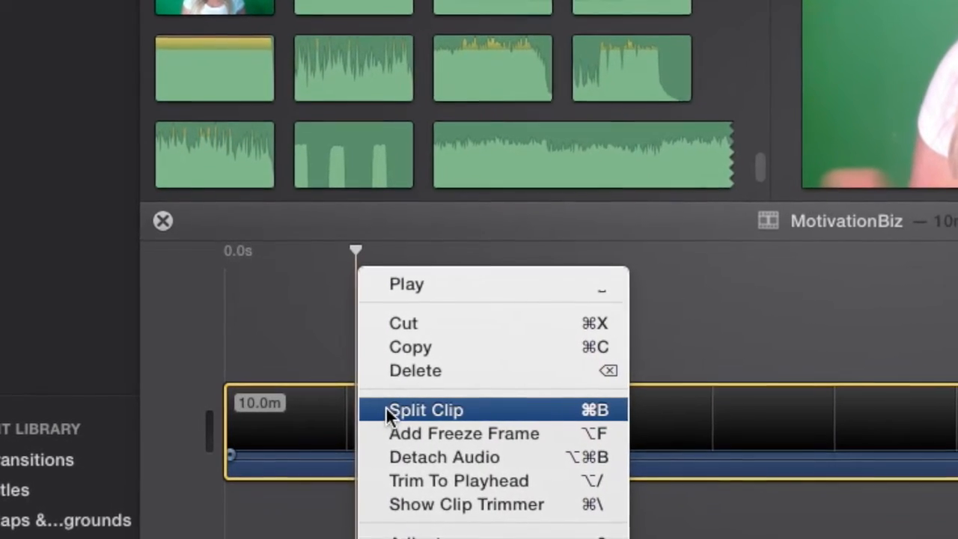
click(392, 410)
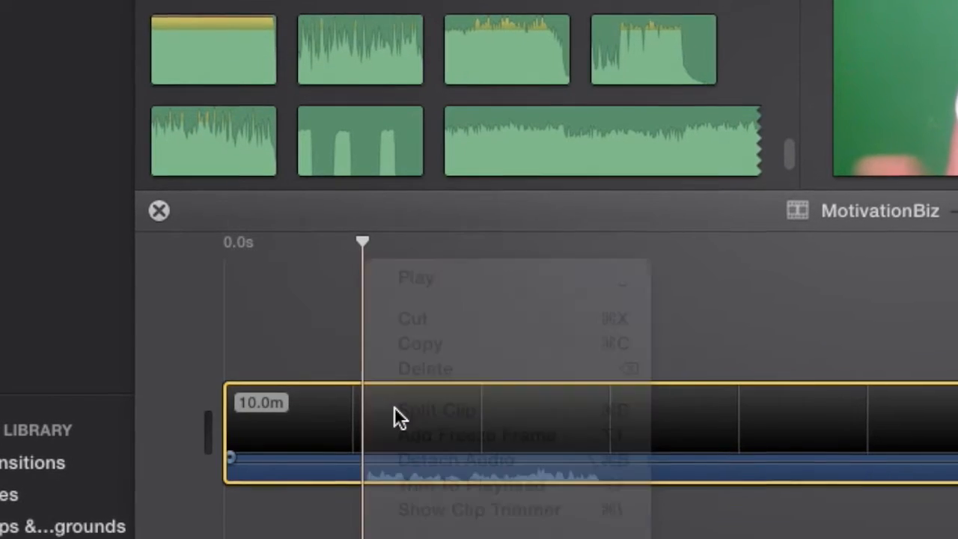
Delete the silent 5.5-second piece at the start of the timeline
click(421, 319)
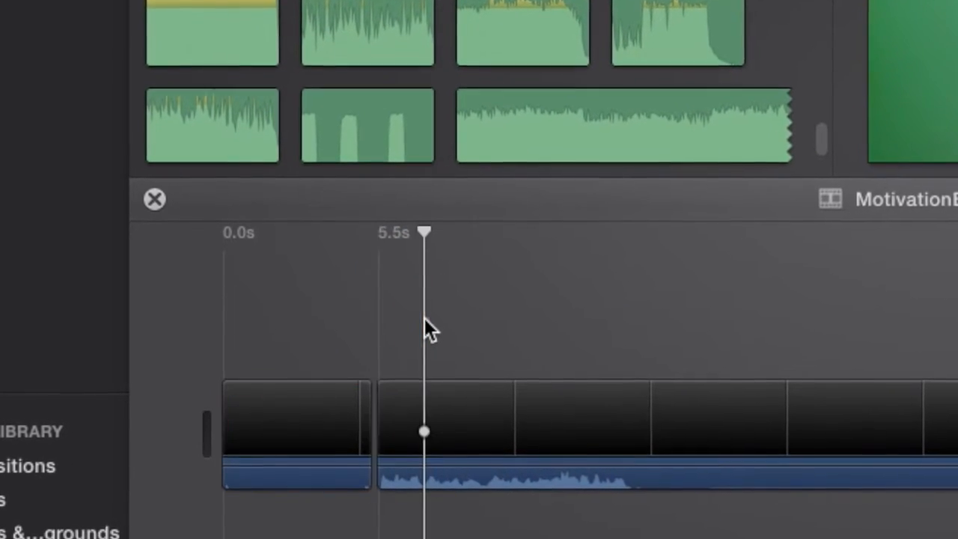
click(303, 425)
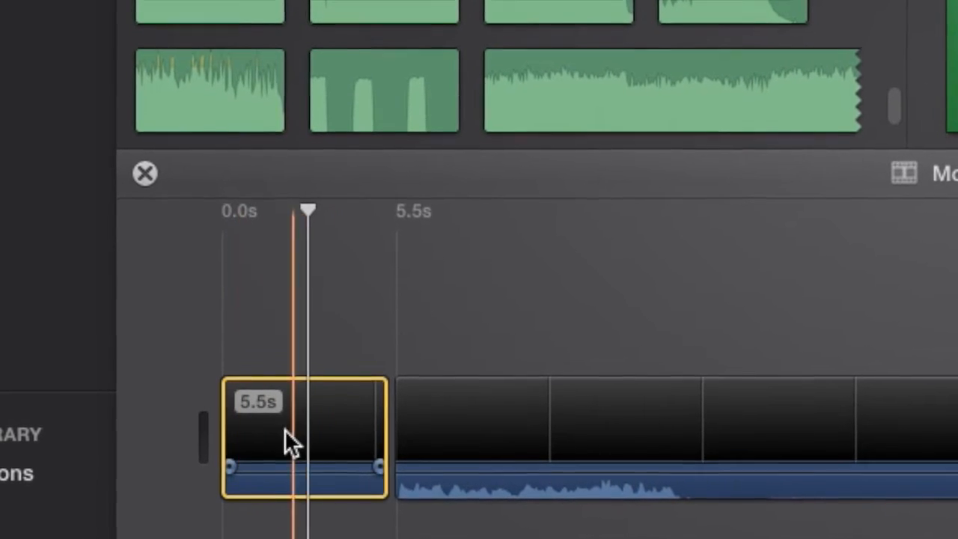
click(284, 432)
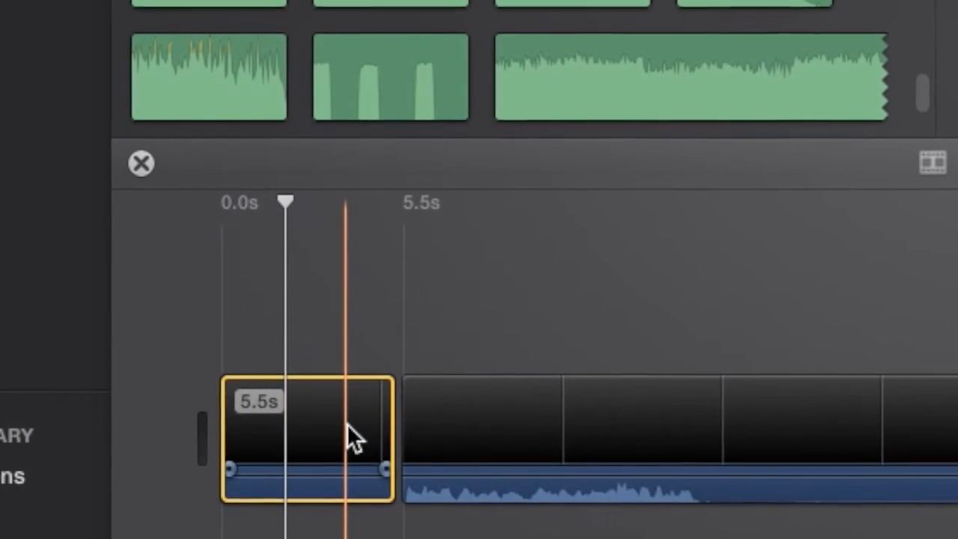
key(Delete)
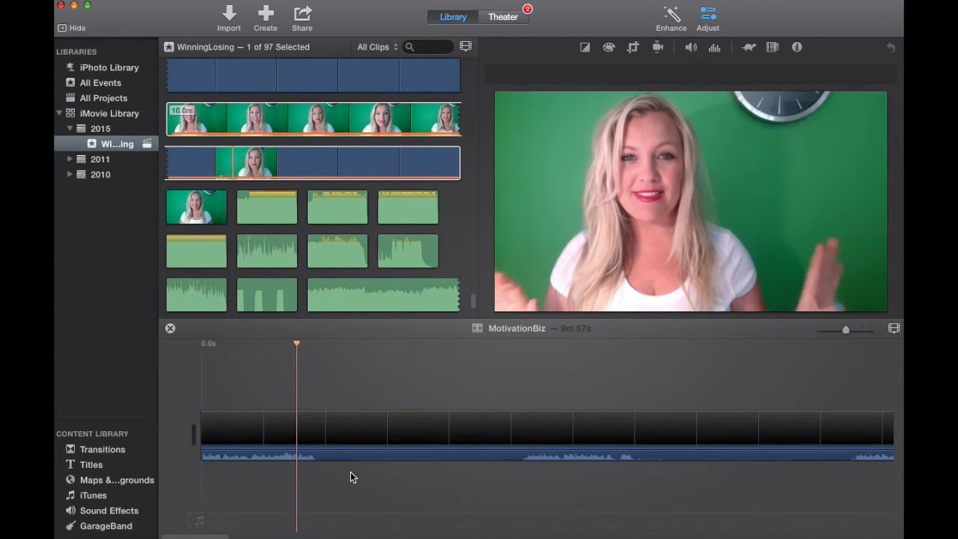
Play the opening and split the clip at both ends of the silent gap, at 9.3 s and 26.3 s
key(space)
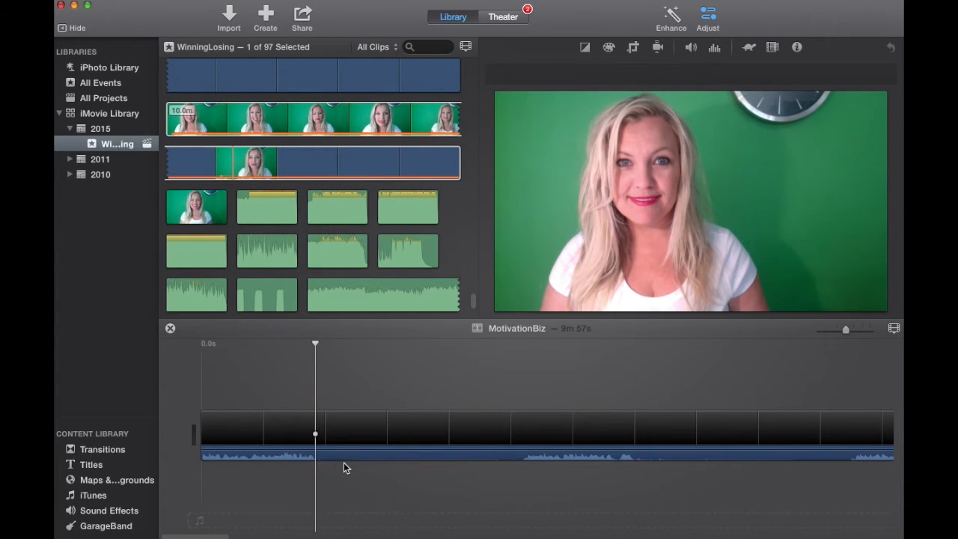
key(space)
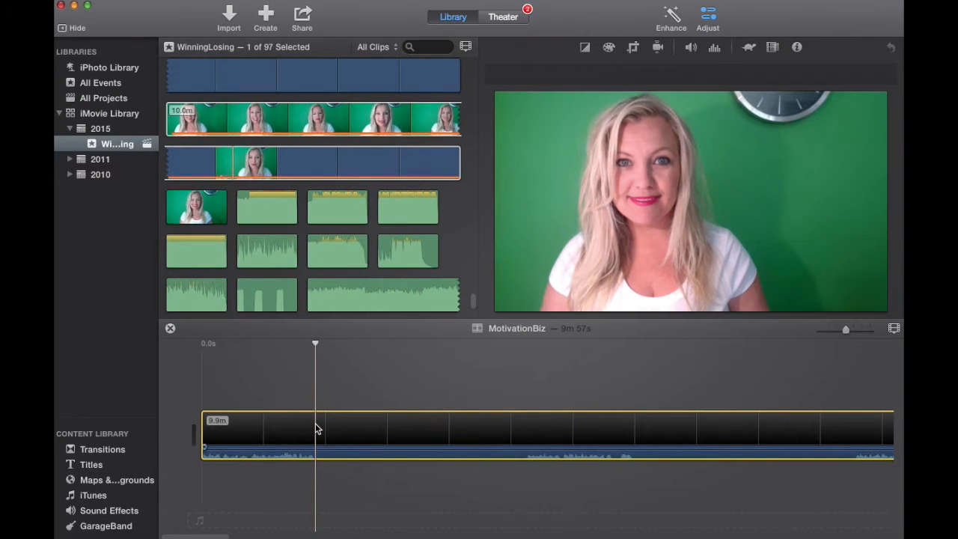
right_click(315, 429)
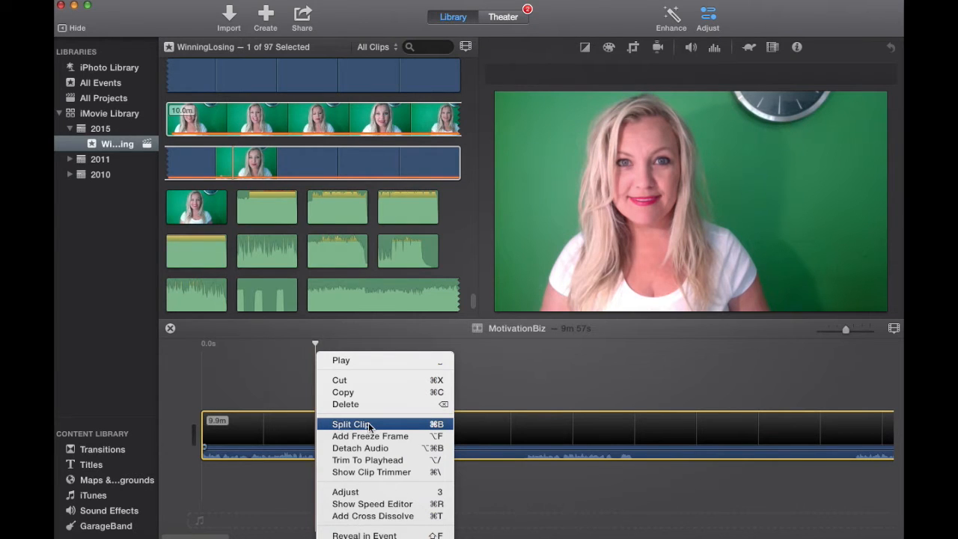
click(350, 424)
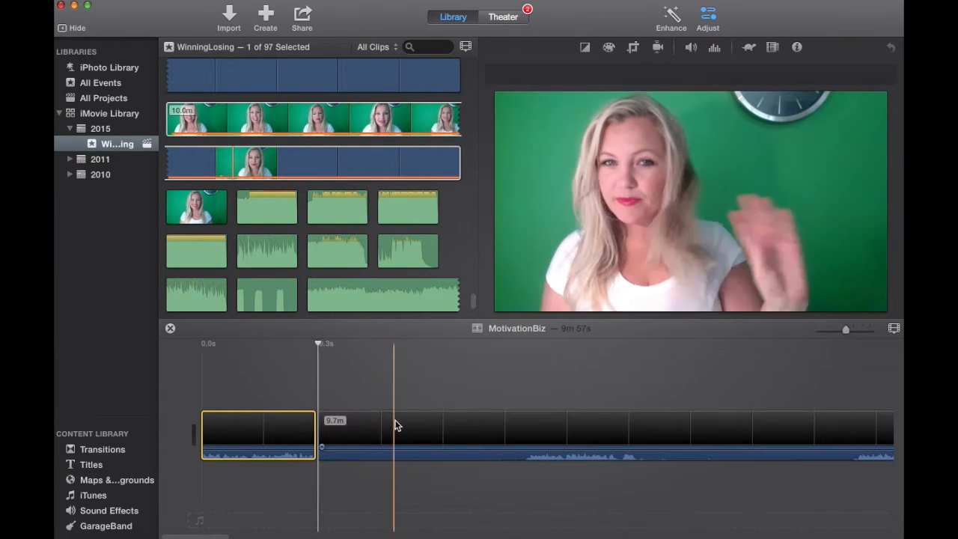
click(528, 434)
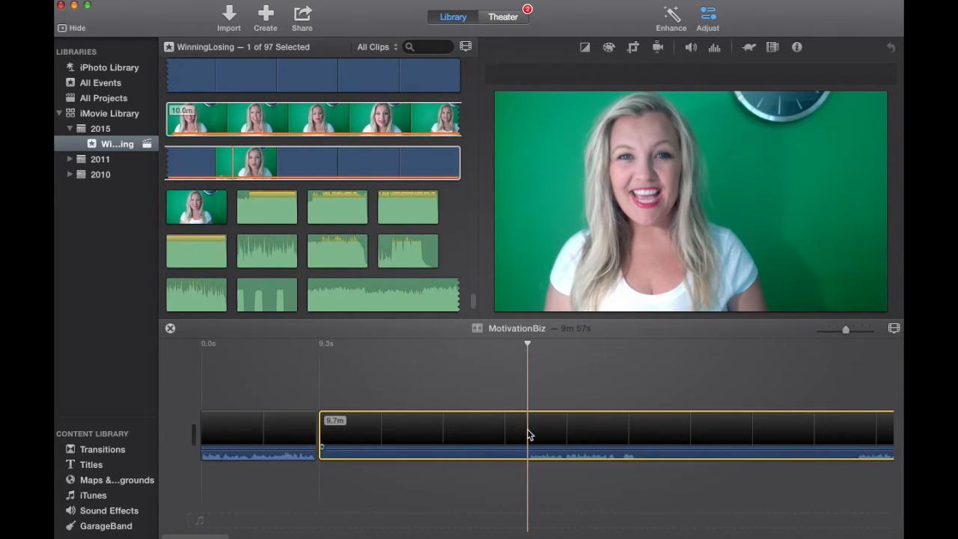
right_click(528, 434)
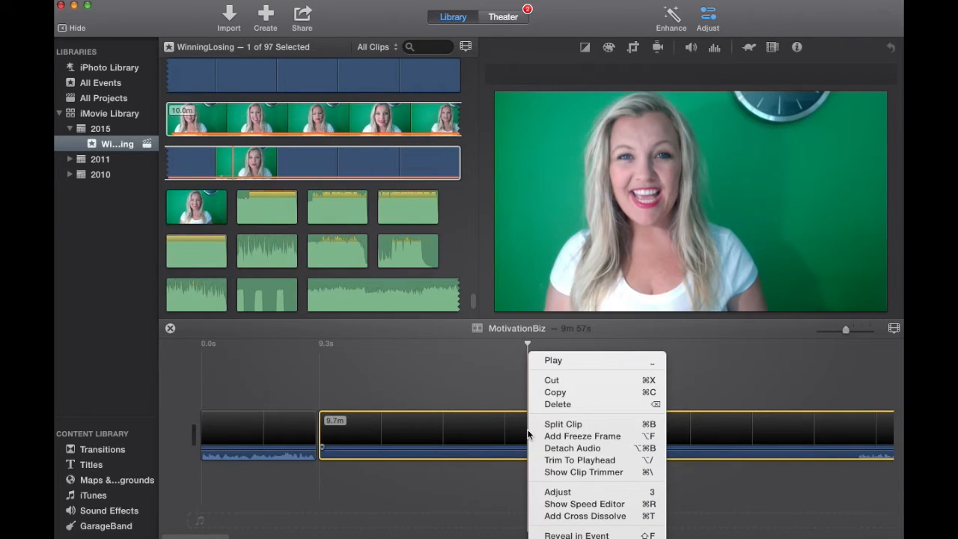
click(546, 425)
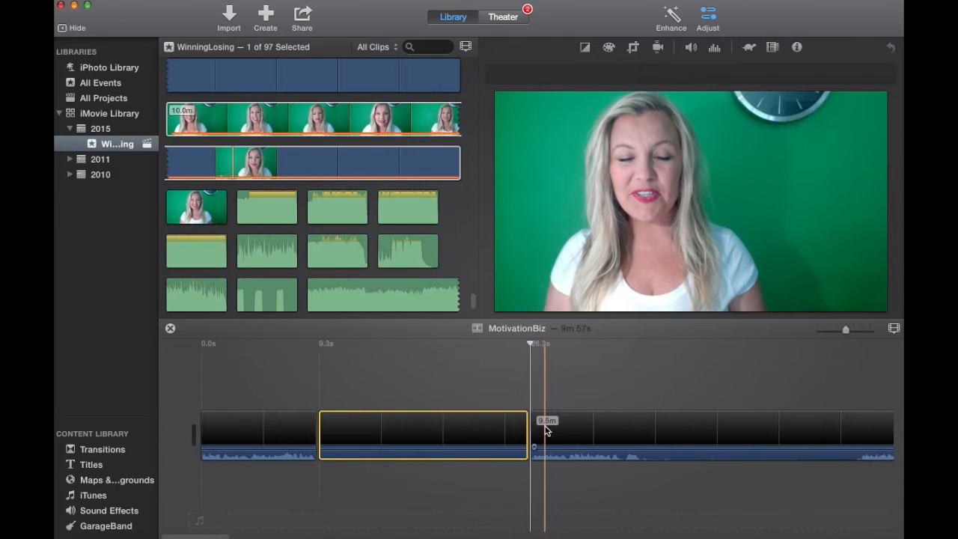
Delete the silent 17-second piece between the two spoken sections
click(456, 381)
click(417, 436)
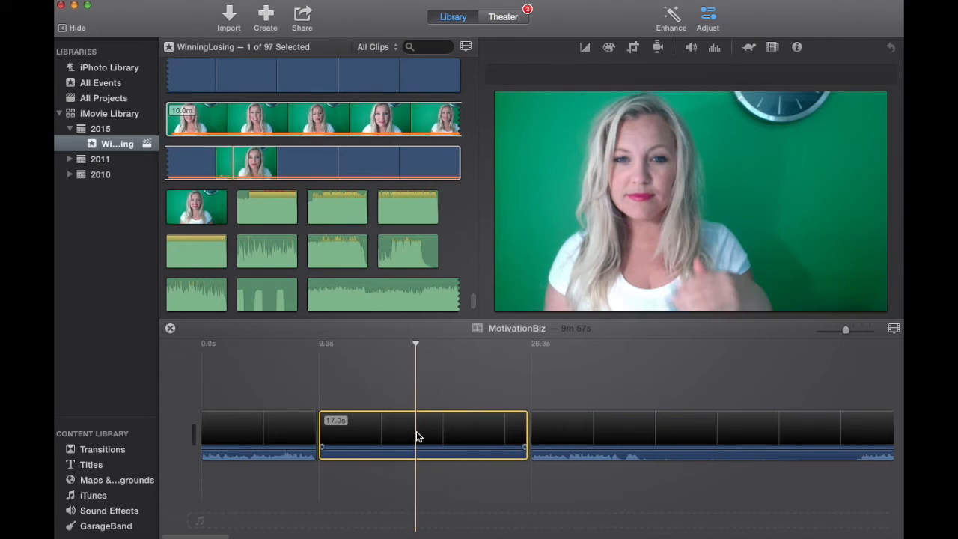
key(Delete)
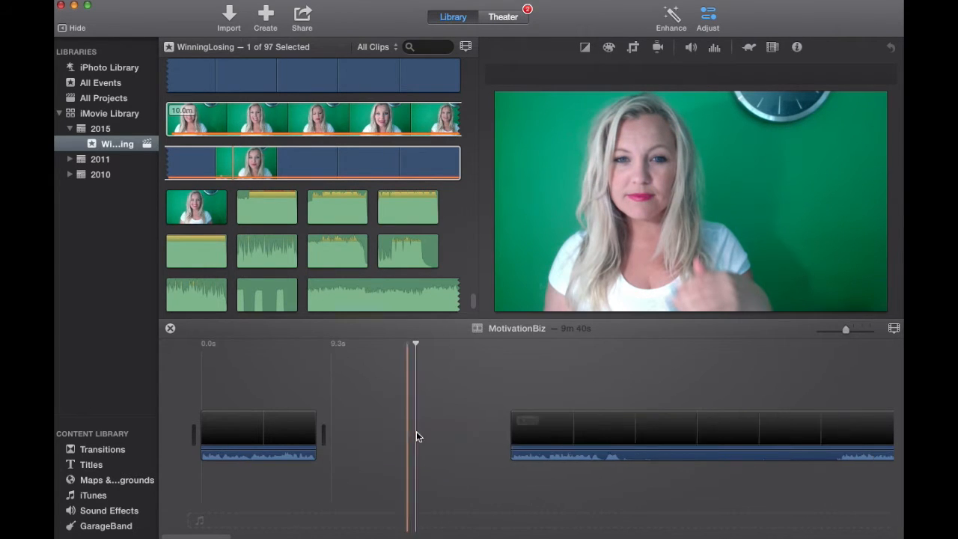
Play through the following takes and split the clip at 36.0 s, where the speech resumes
click(289, 393)
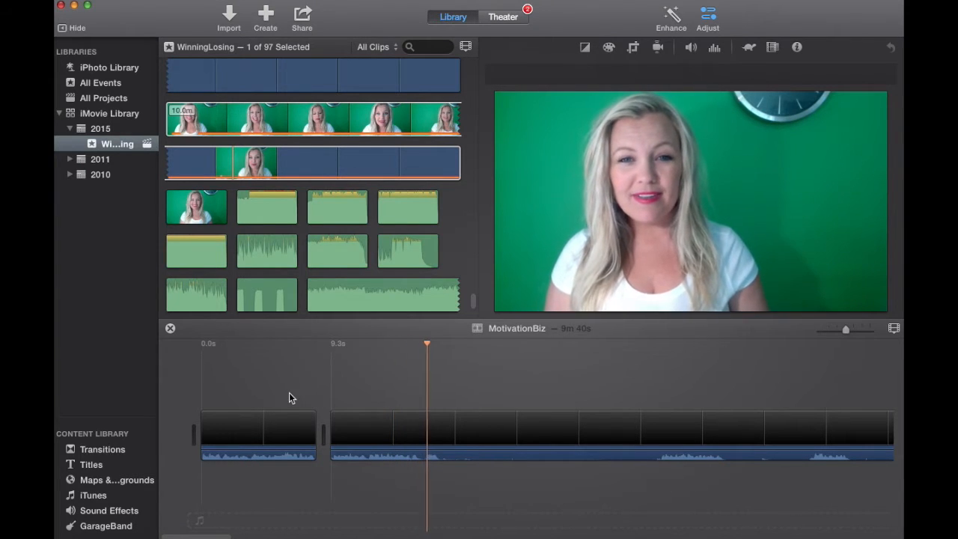
key(space)
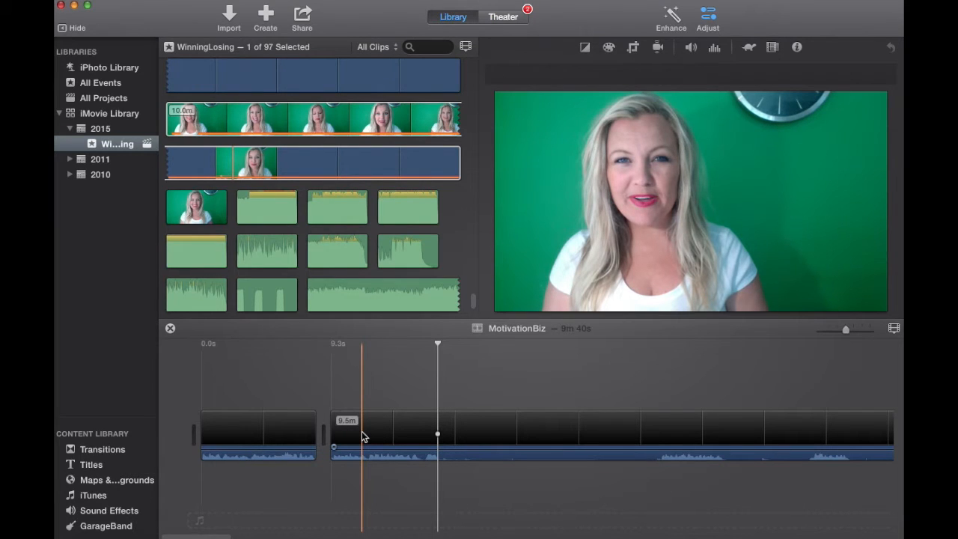
click(660, 434)
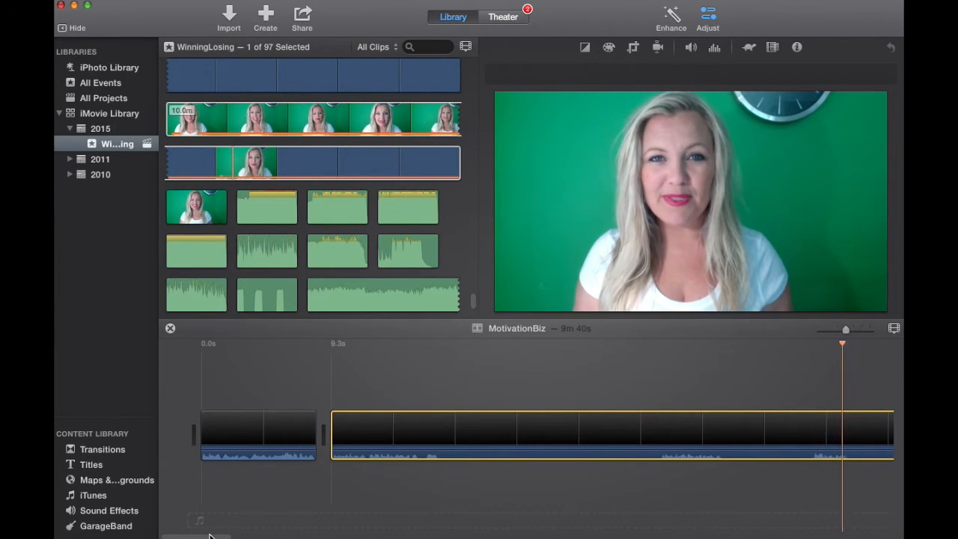
drag(206, 535, 238, 536)
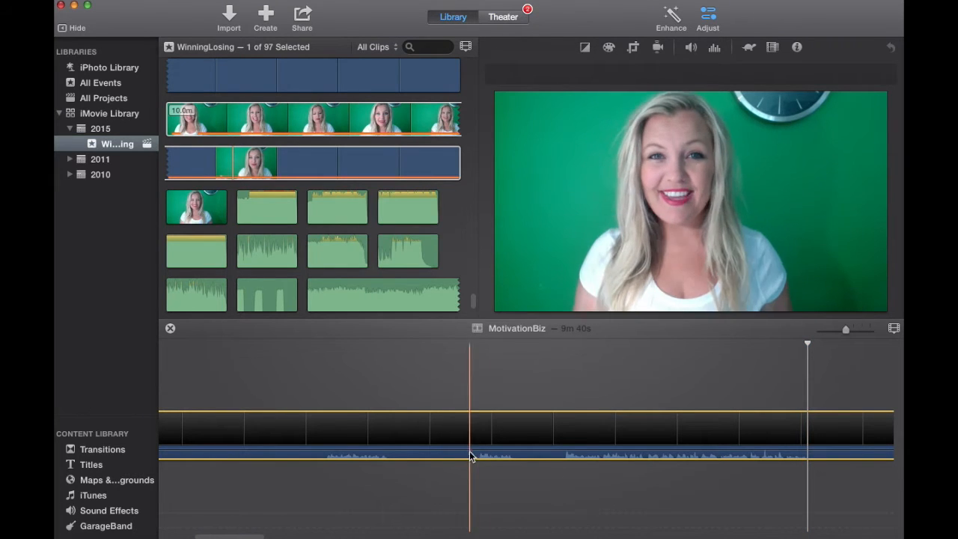
right_click(324, 436)
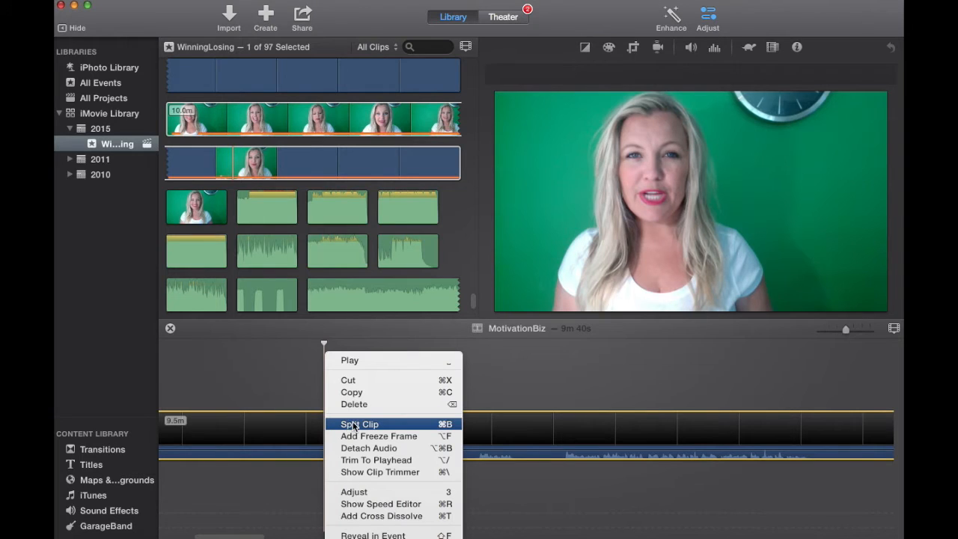
click(355, 424)
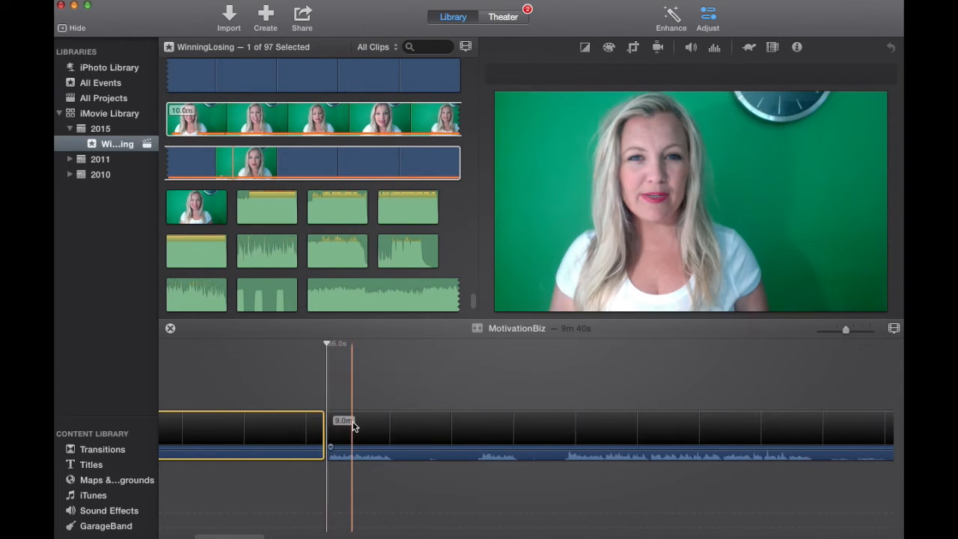
Delete the two unwanted pieces before the 36.0 s split from the timeline
drag(848, 330, 832, 329)
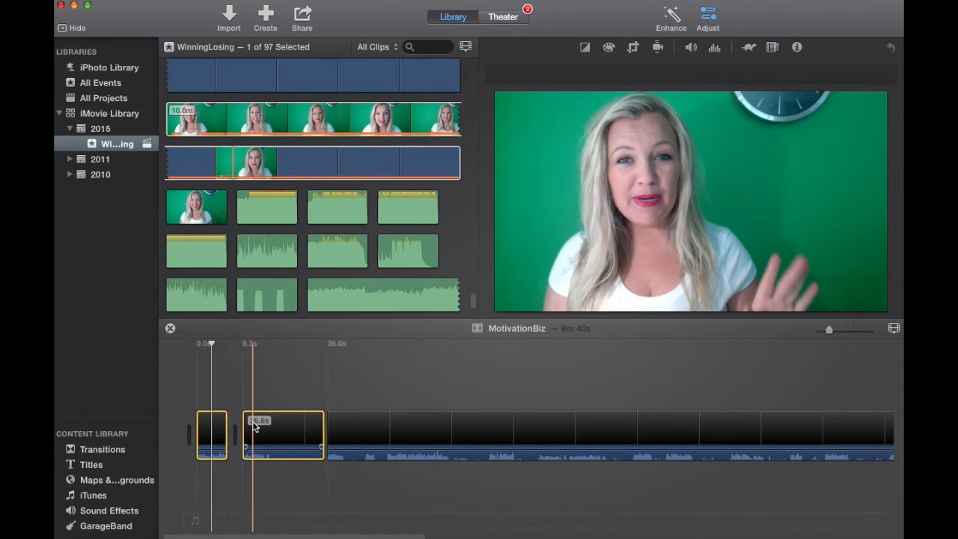
key(Delete)
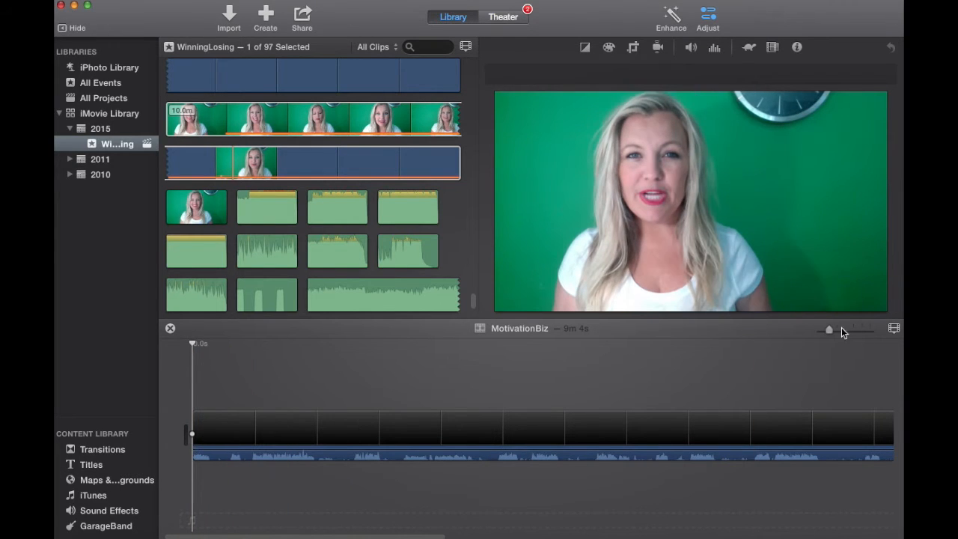
drag(829, 330, 857, 337)
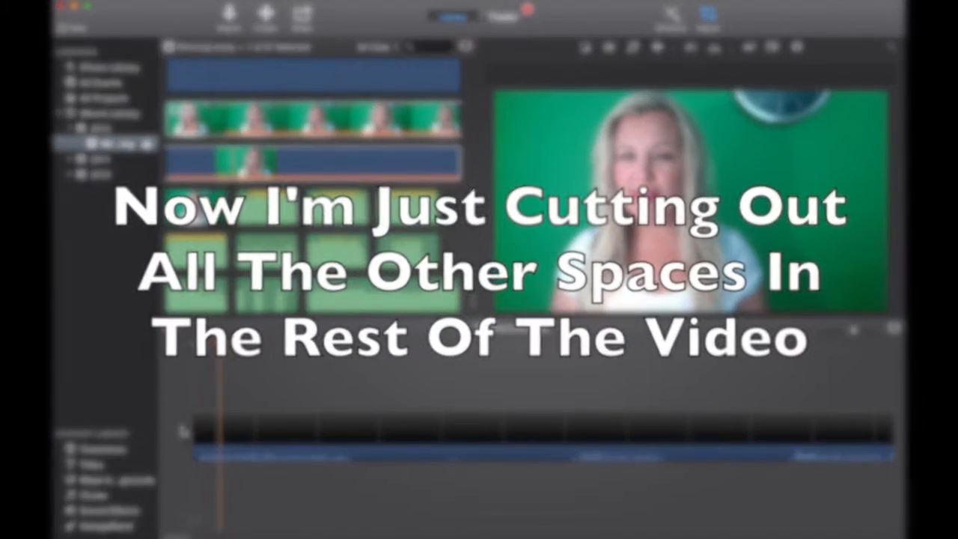
Split the clip at both ends of the next silent gap and delete the silent piece
click(355, 434)
key(super+b)
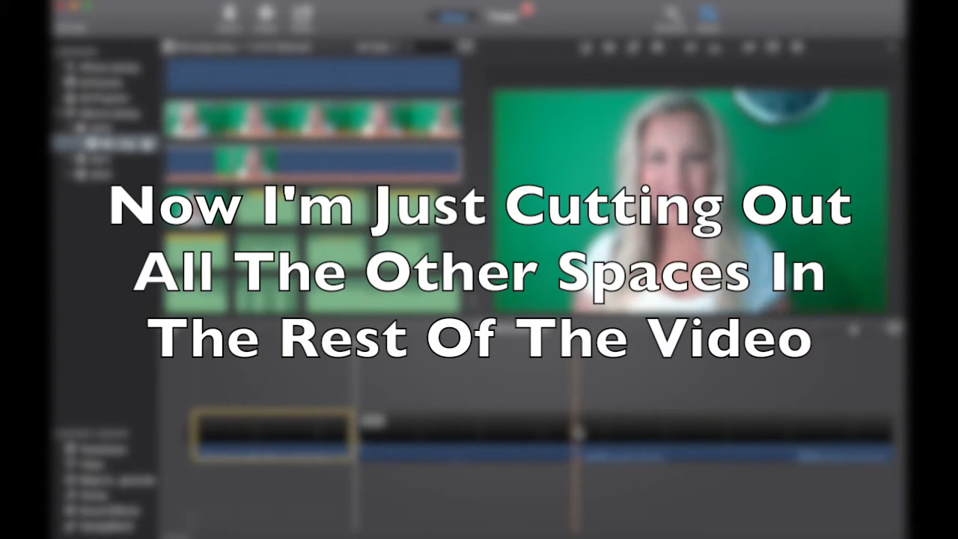
right_click(795, 432)
key(Escape)
key(Delete)
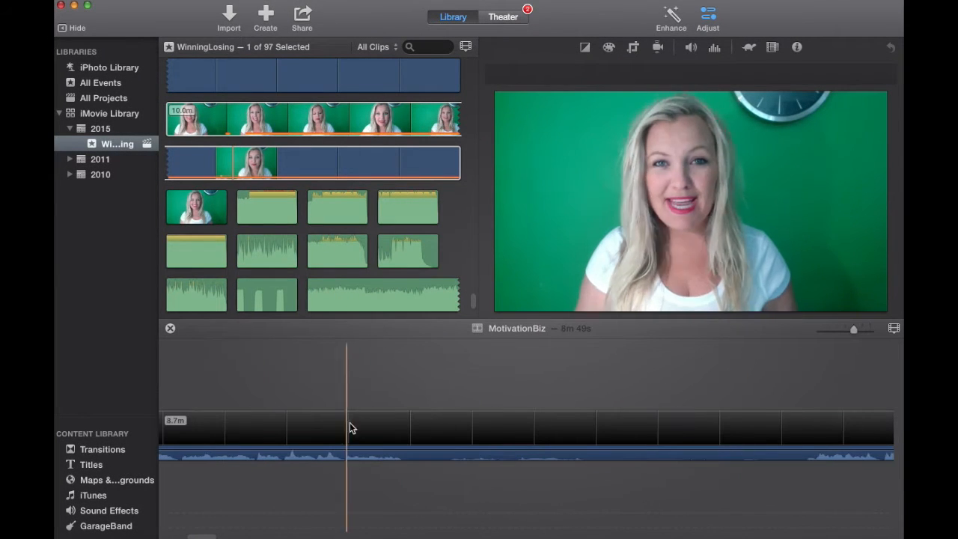
Split the 8.7-minute clip where the speech stops and resumes, removing the silent piece ahead of the 24.9 s mark
right_click(400, 427)
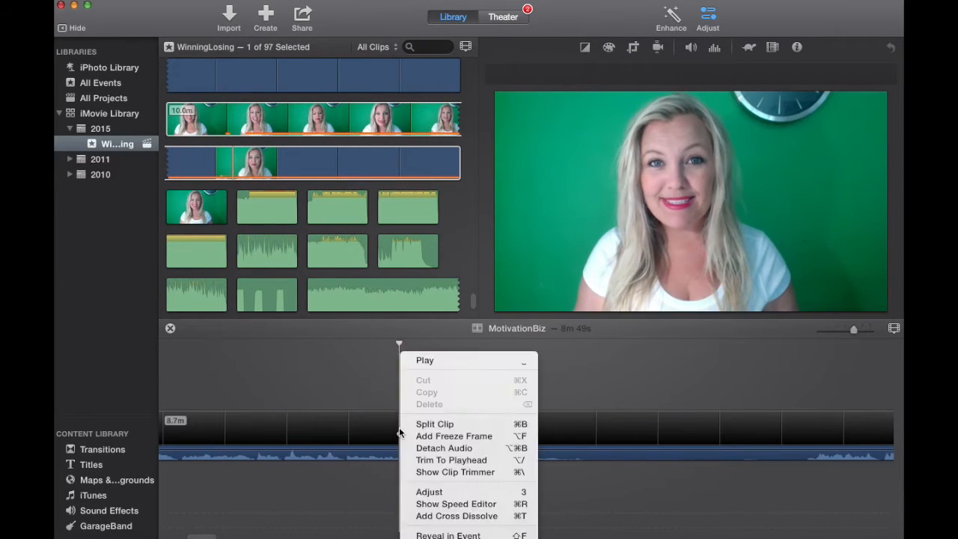
click(427, 426)
right_click(818, 428)
click(831, 404)
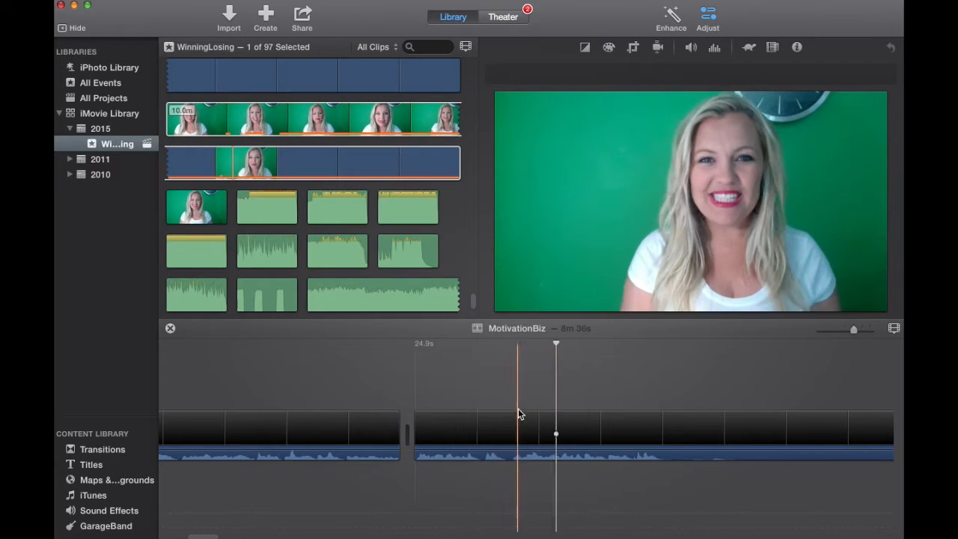
Split around the silent gaps between 24.9 s and 1.3 min and remove the pieces between the spoken sections
click(751, 430)
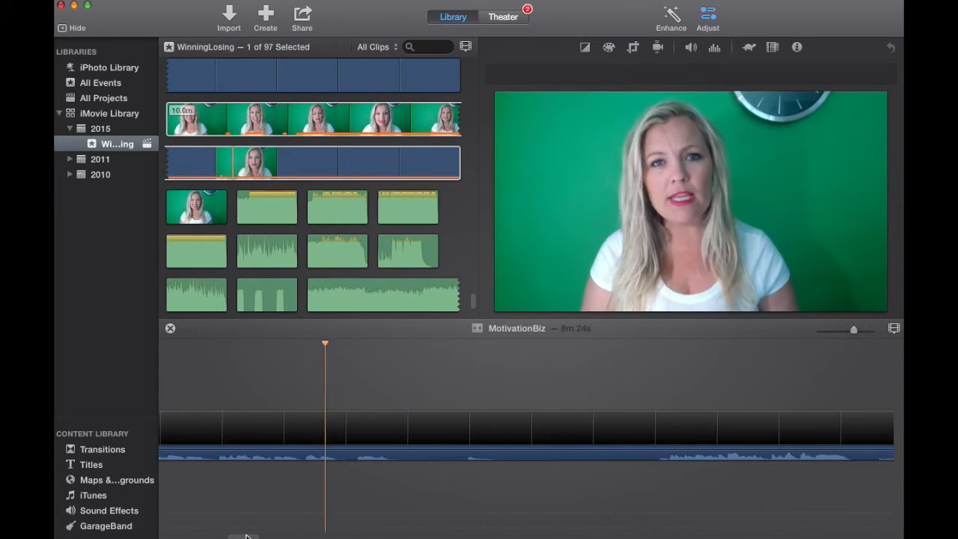
click(402, 428)
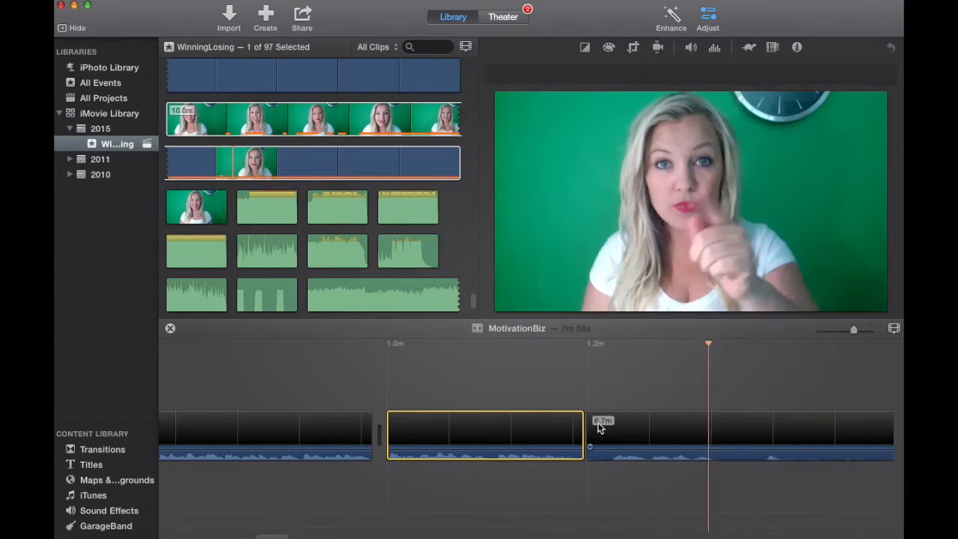
right_click(706, 428)
click(737, 423)
right_click(758, 426)
click(759, 424)
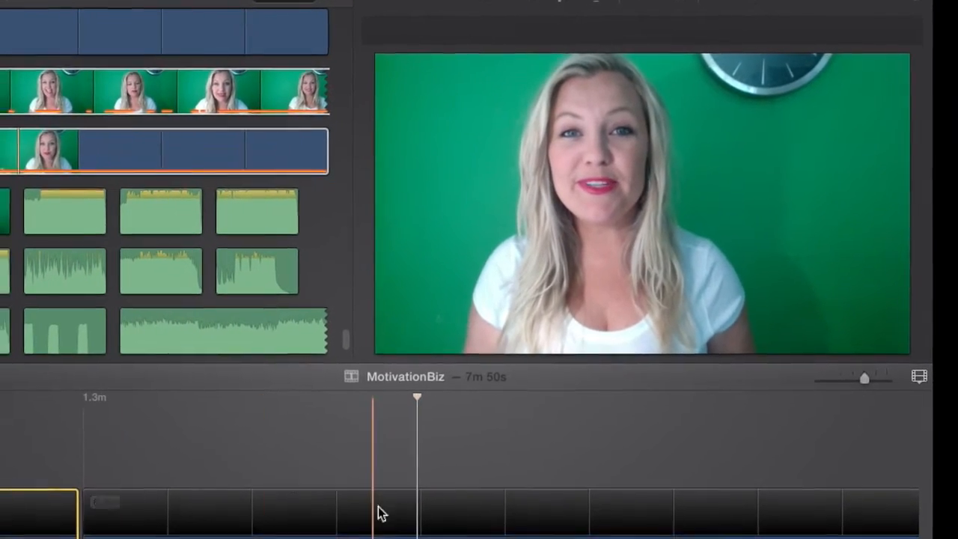
Split the 6.4-minute clip where the speech resumes, delete its silent start and play across the new join
click(411, 515)
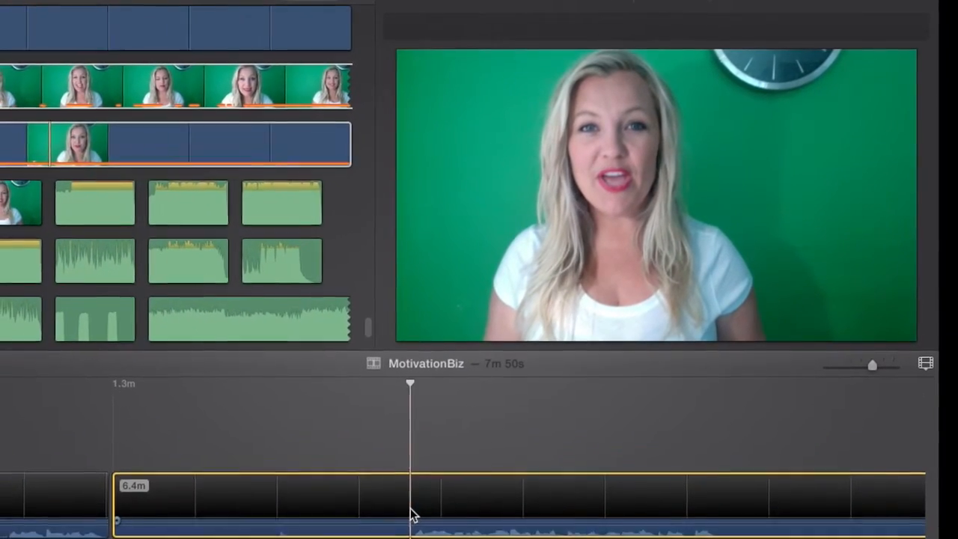
right_click(415, 511)
click(440, 481)
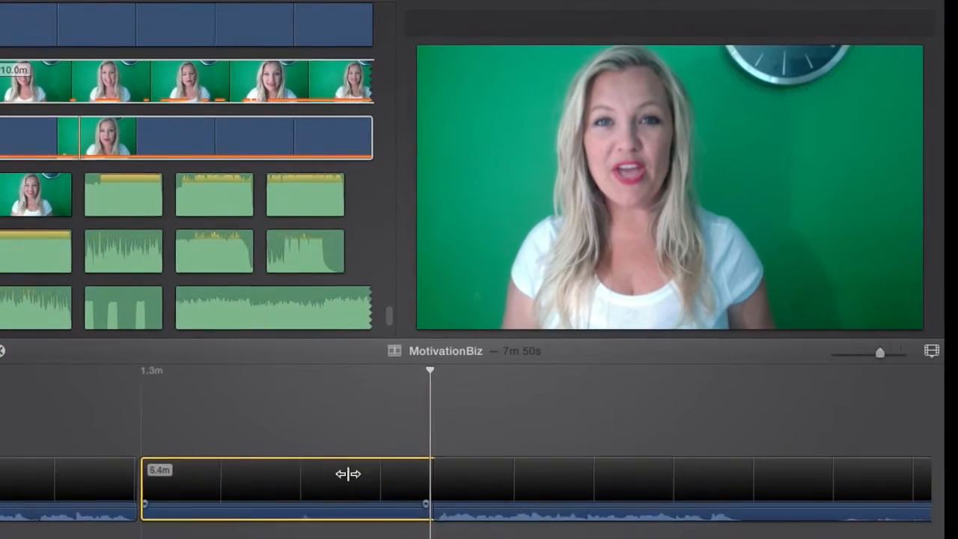
key(BackSpace)
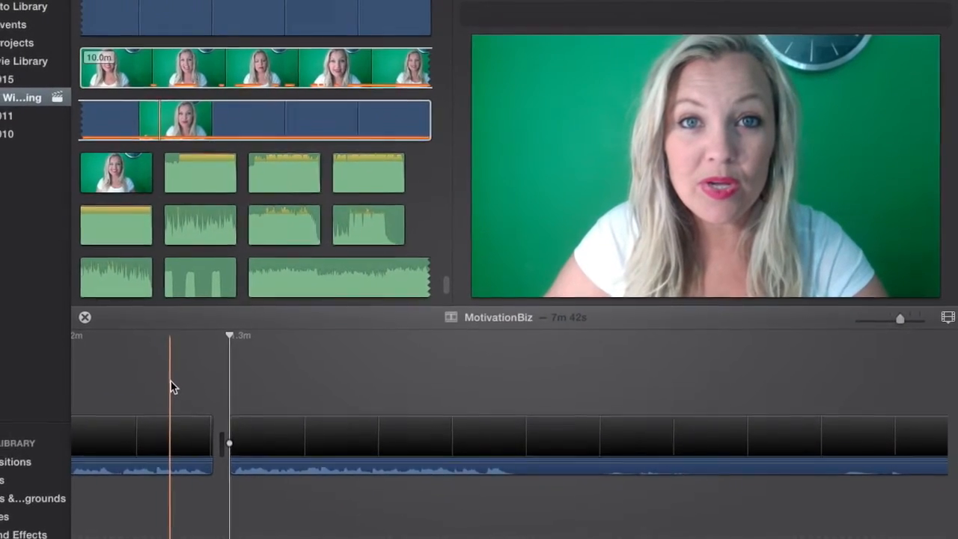
key(space)
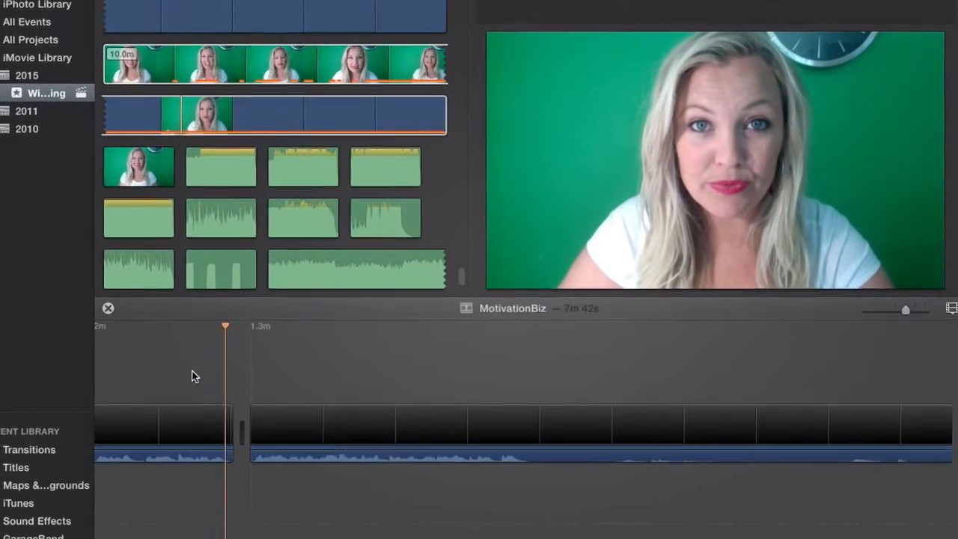
key(space)
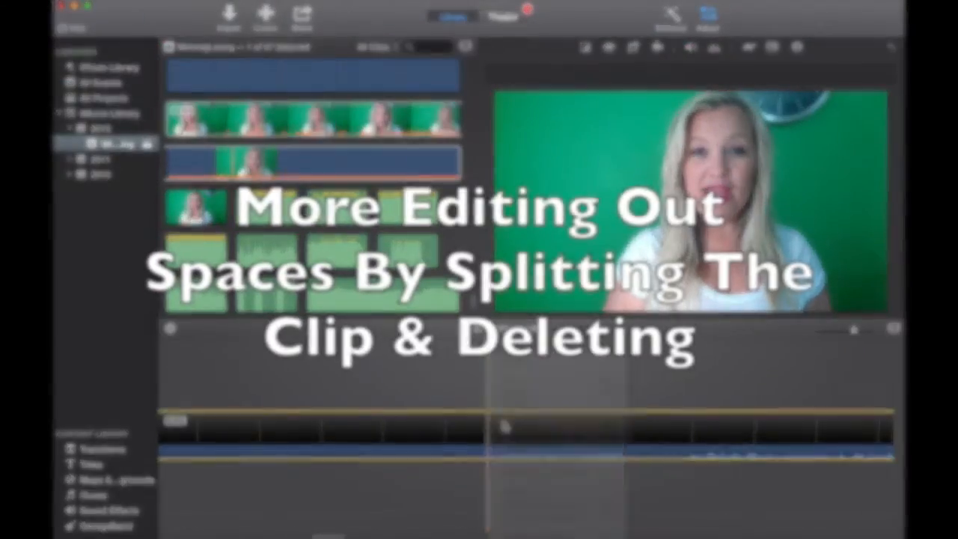
Split off and delete the silent sections between the 1.3 min and 1.8 min marks
key(Delete)
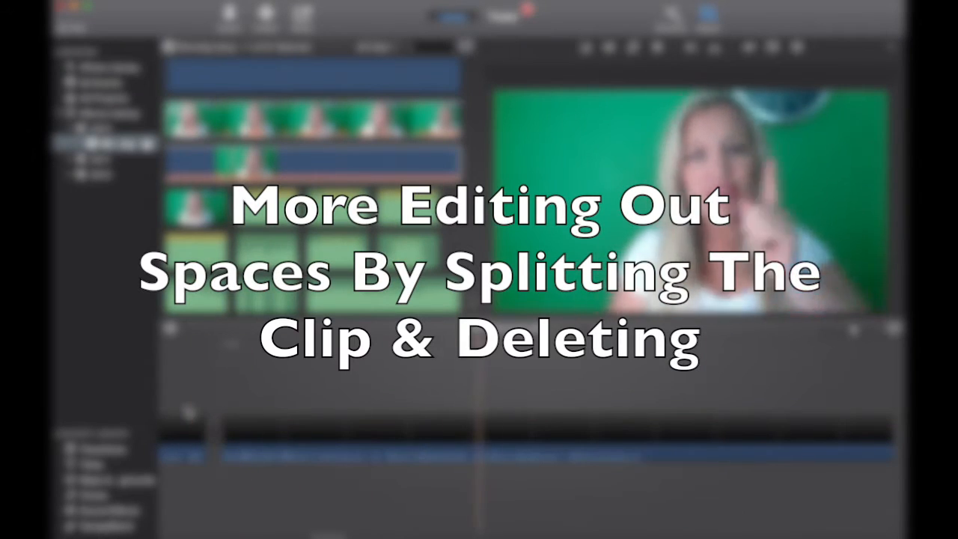
right_click(644, 434)
click(674, 466)
click(573, 436)
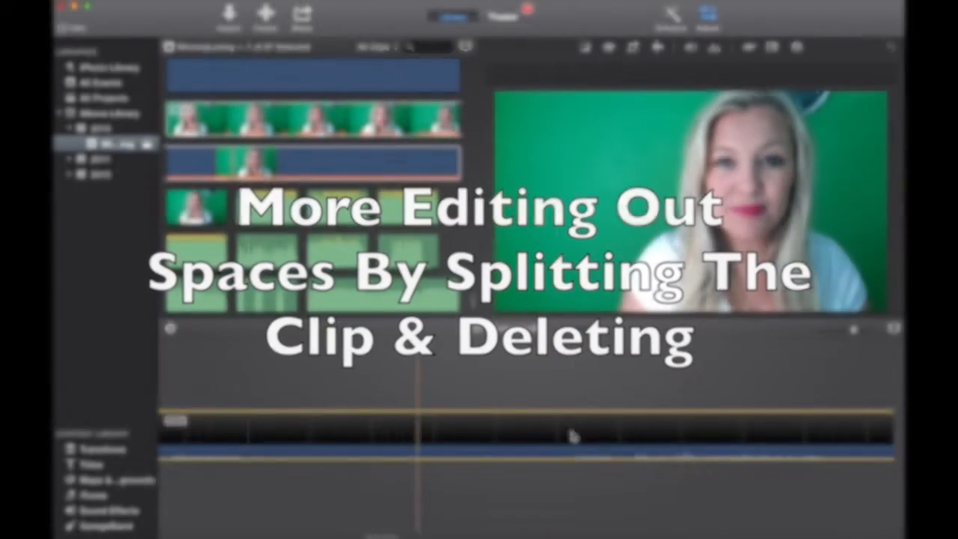
key(Delete)
click(664, 436)
key(Delete)
Remove the remaining silent sections from the 1.8 min mark to the end of the video and play the result
click(685, 423)
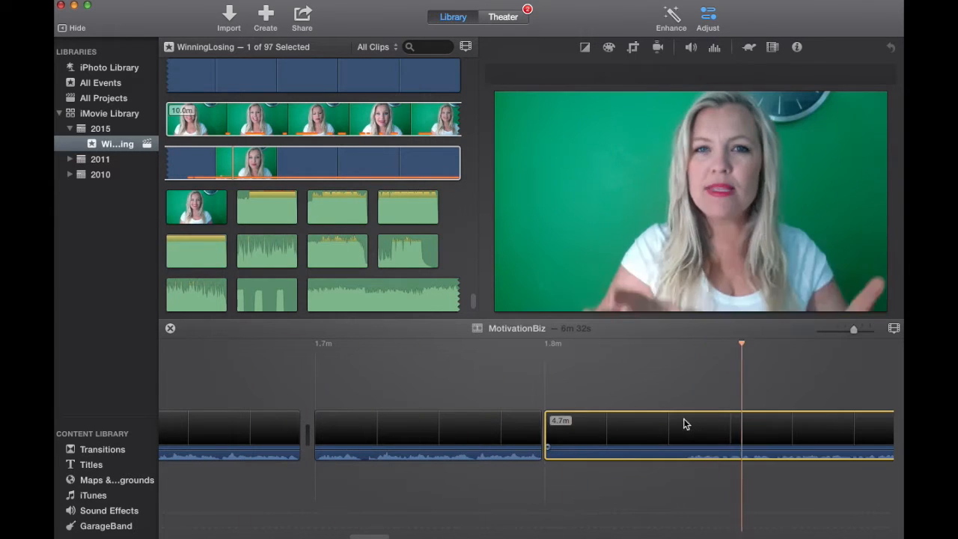
key(Delete)
click(808, 429)
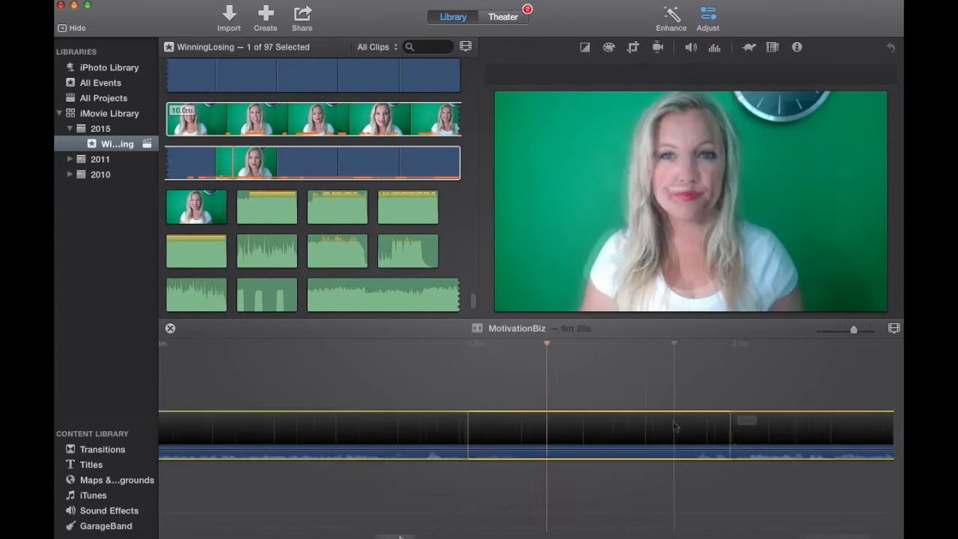
key(Delete)
key(space)
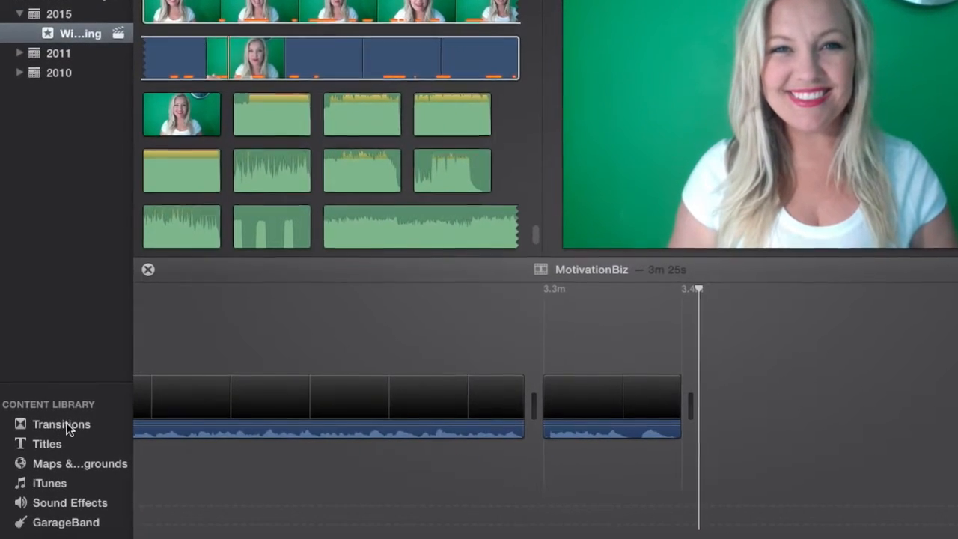
Browse the available transitions and add Fade to Black after the last clip in the timeline
click(59, 426)
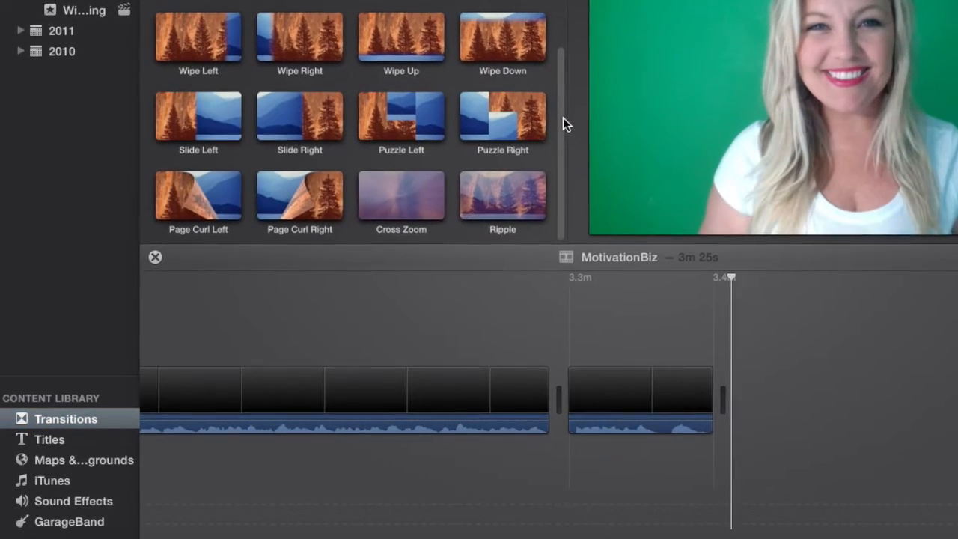
scroll(563, 118, up, 5)
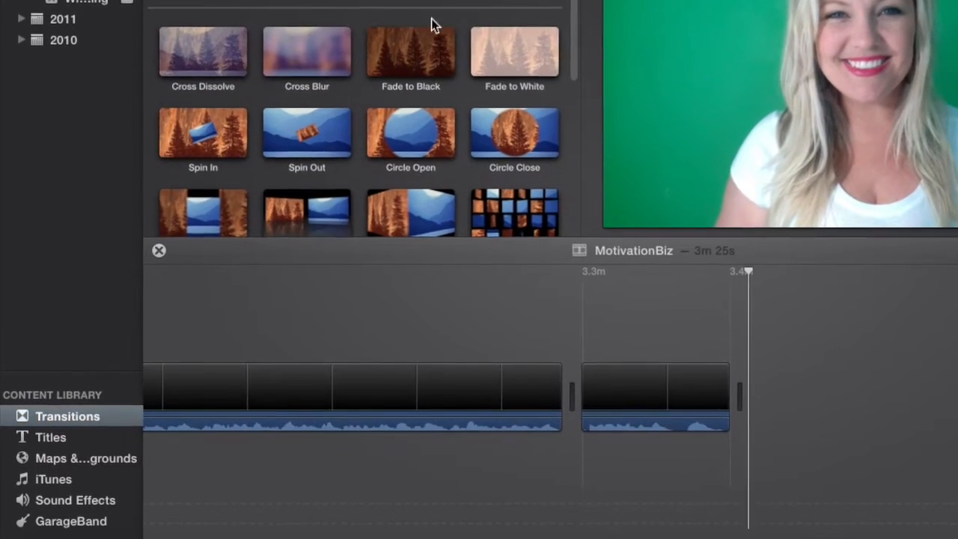
click(418, 61)
mouse_move(414, 41)
mouse_down()
mouse_move(729, 269)
mouse_move(764, 363)
mouse_move(720, 387)
mouse_move(741, 387)
mouse_up()
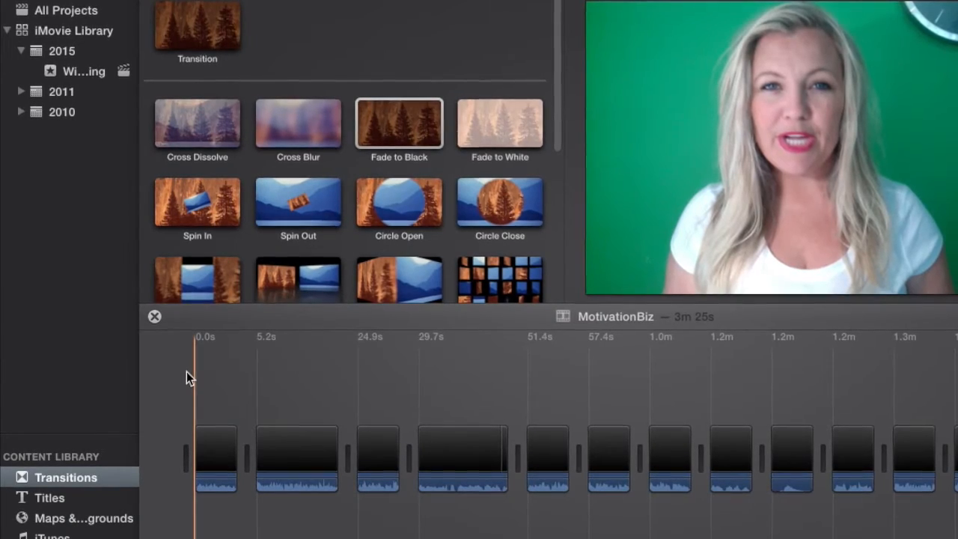
Try a Cross Blur transition before the first clip, then replace it with Cross Dissolve
drag(312, 127, 185, 446)
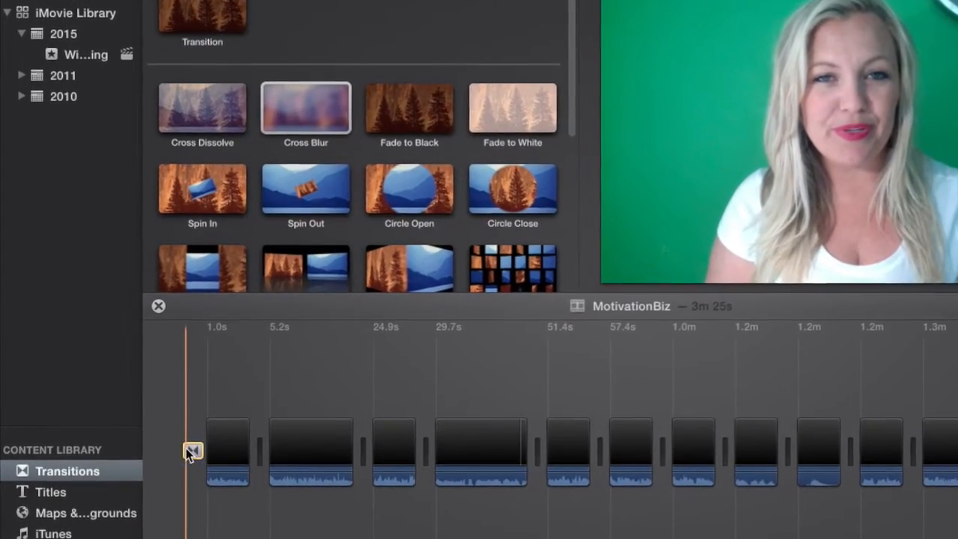
key(space)
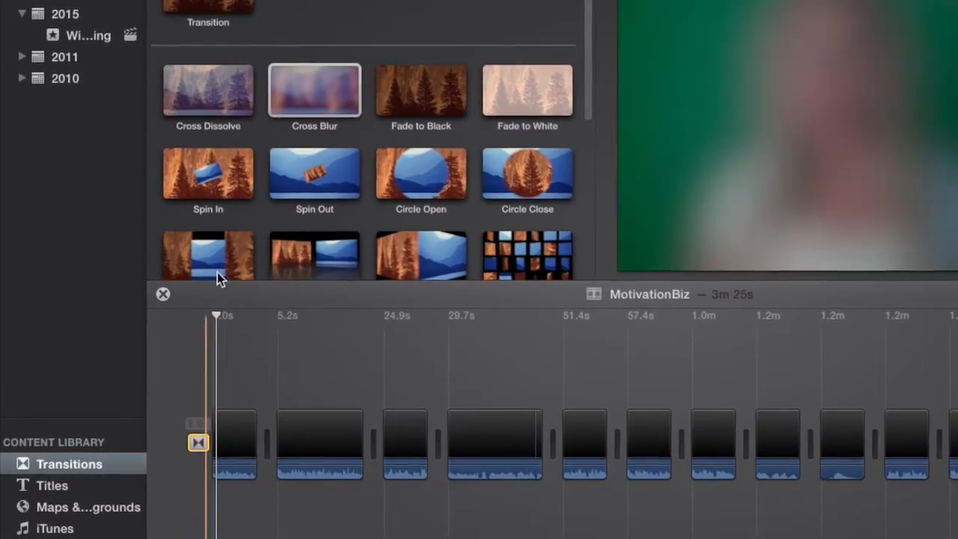
drag(206, 97, 207, 438)
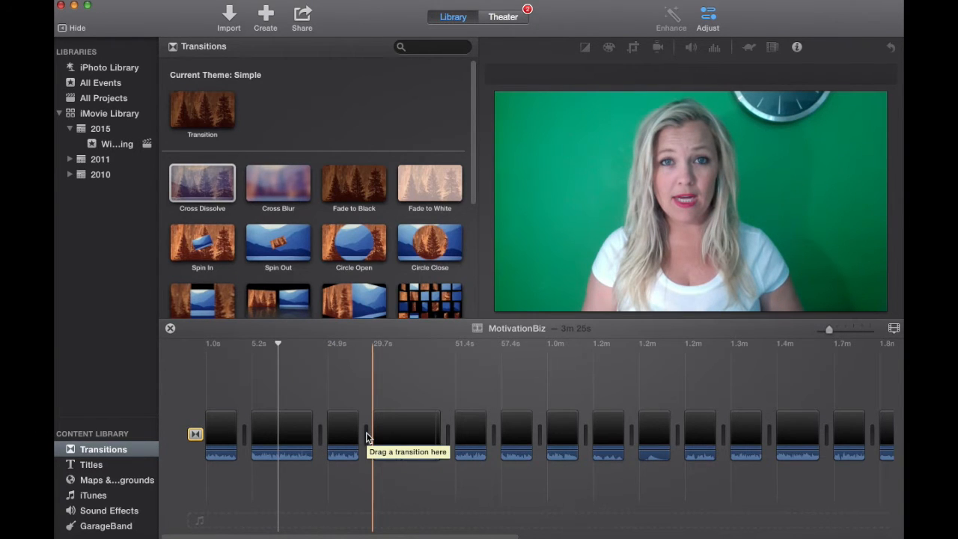
click(229, 396)
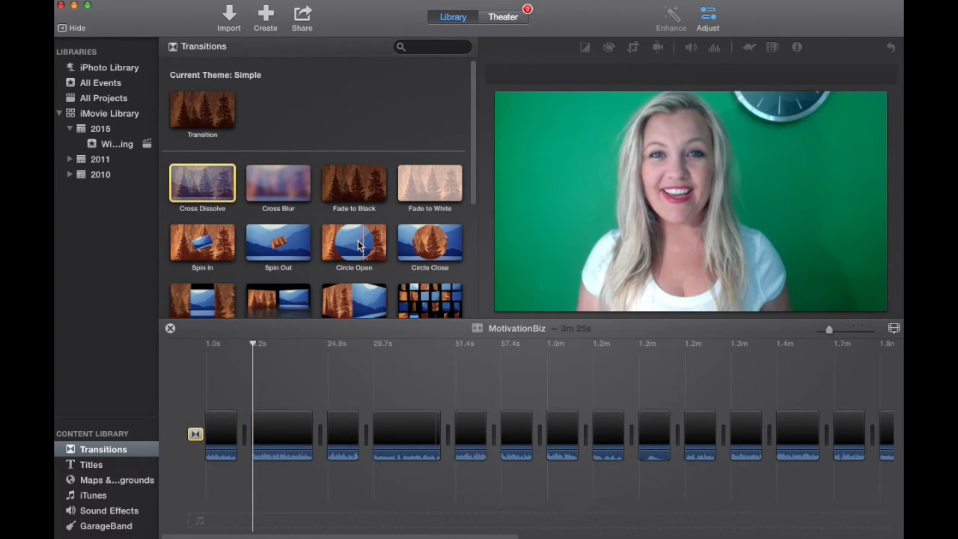
Try a Circle Open transition between the first and second clips and play across it
mouse_move(360, 241)
mouse_down()
mouse_move(280, 417)
mouse_move(243, 435)
mouse_up()
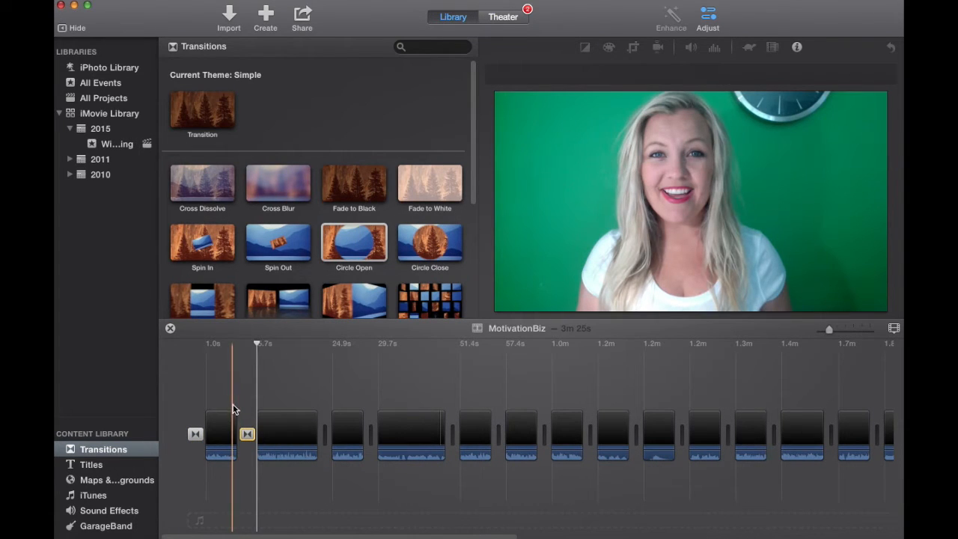
click(227, 399)
key(space)
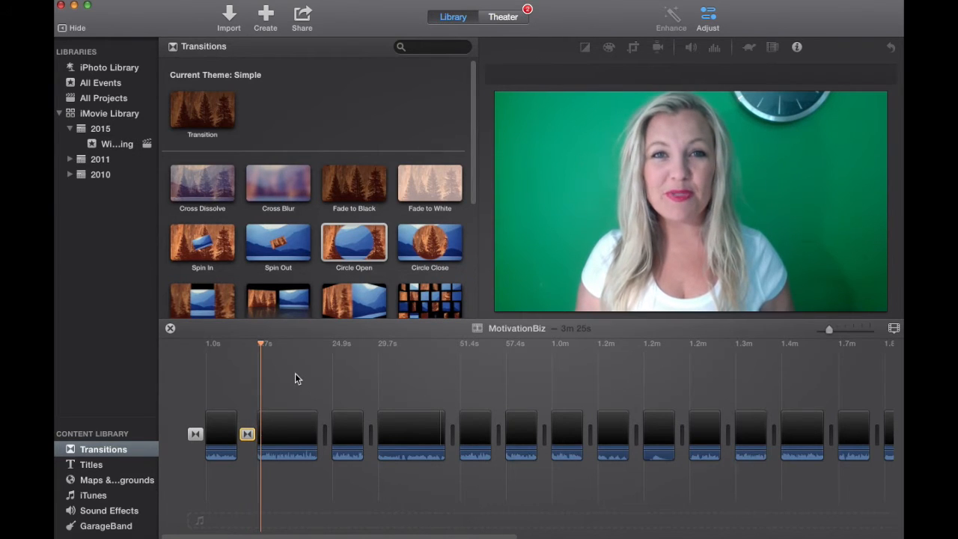
Add the rotating-cube transition between the third and fourth clips and play across it
drag(354, 299, 380, 436)
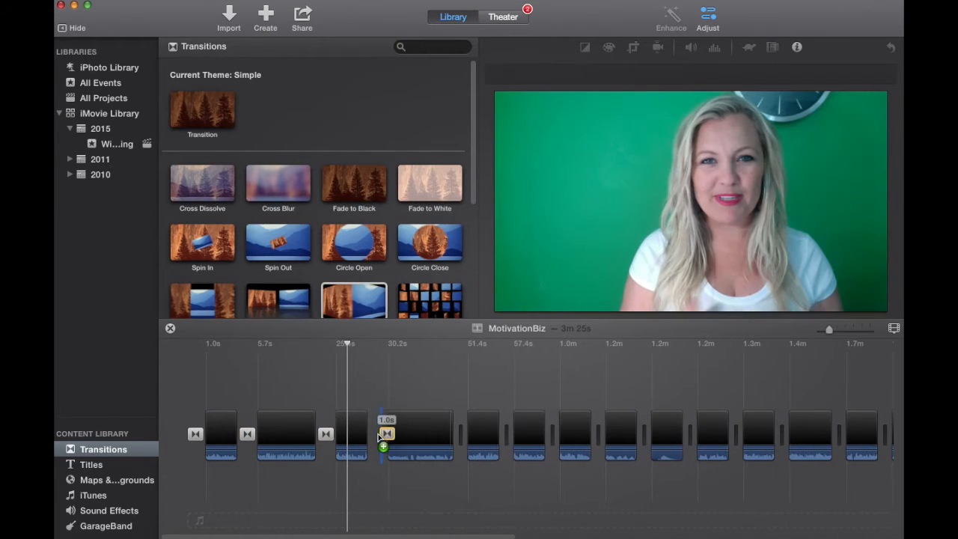
key(space)
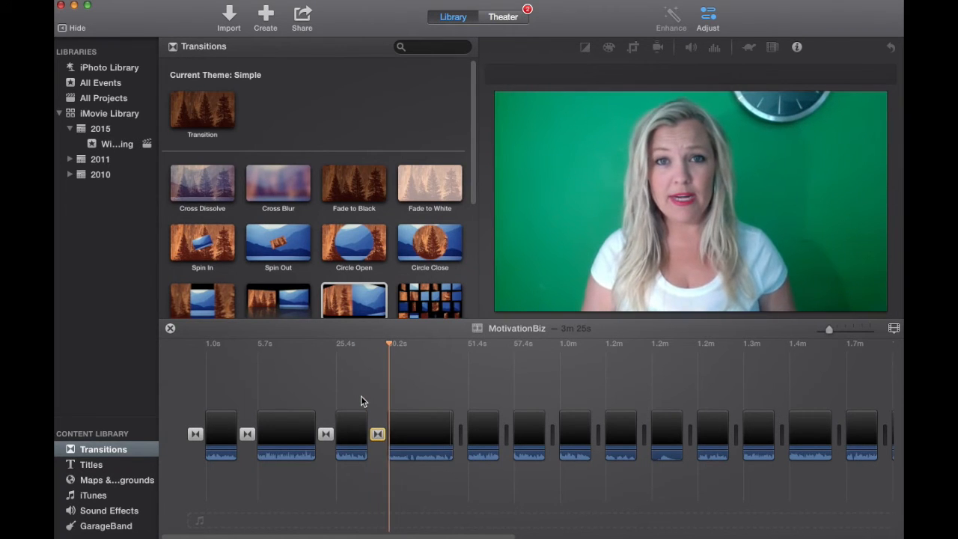
key(space)
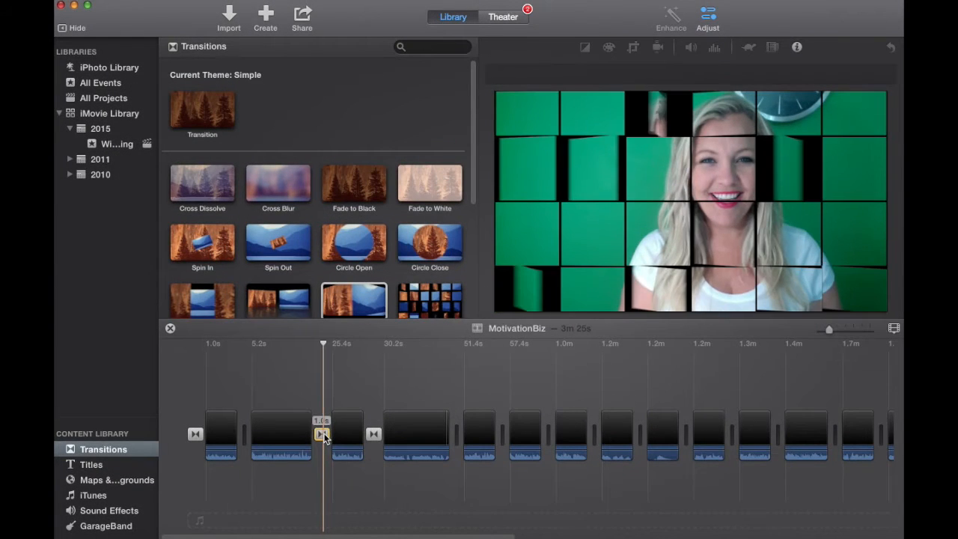
Delete the mosaic-tile transition between the second and third clips and play that section
key(Delete)
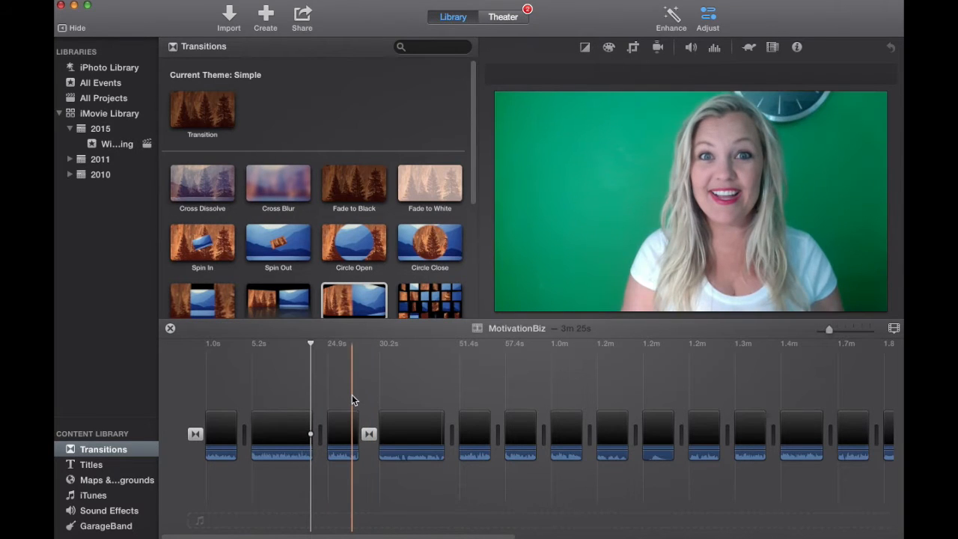
key(space)
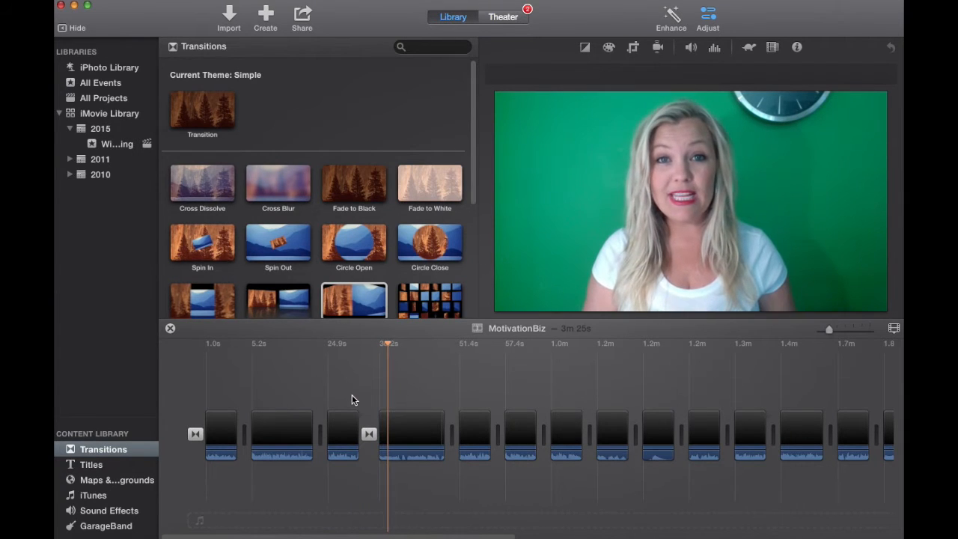
Shorten the end of the clip that starts at 30.2 s by about 5 seconds
key(super+equal)
drag(556, 427, 491, 433)
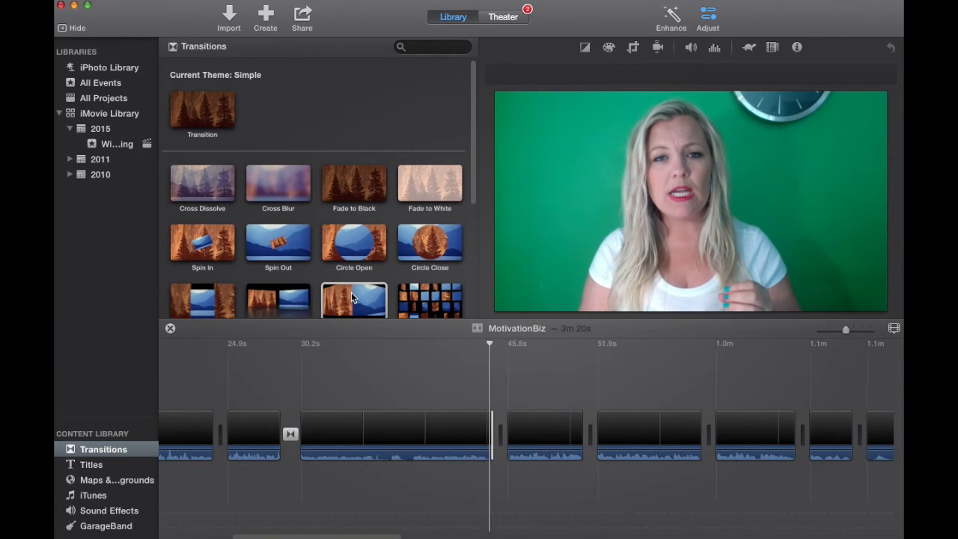
Add the transition with two swapping reflected screens after the clip that starts at 30.2 s and play across it
click(285, 300)
drag(286, 299, 497, 424)
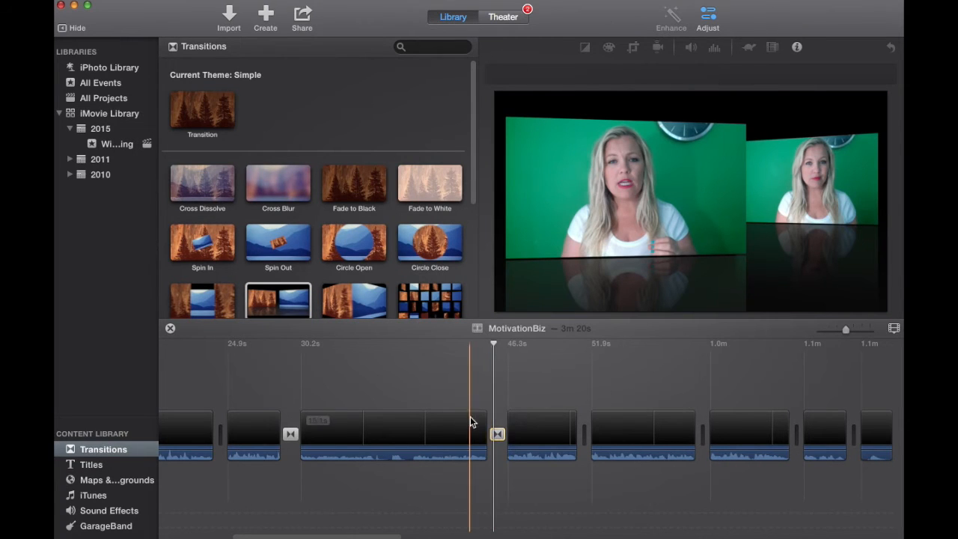
key(space)
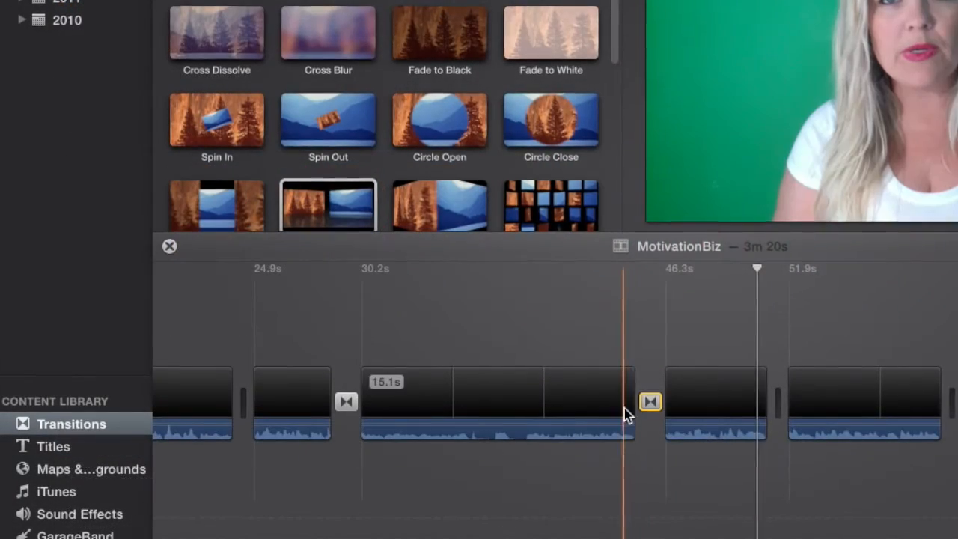
click(626, 413)
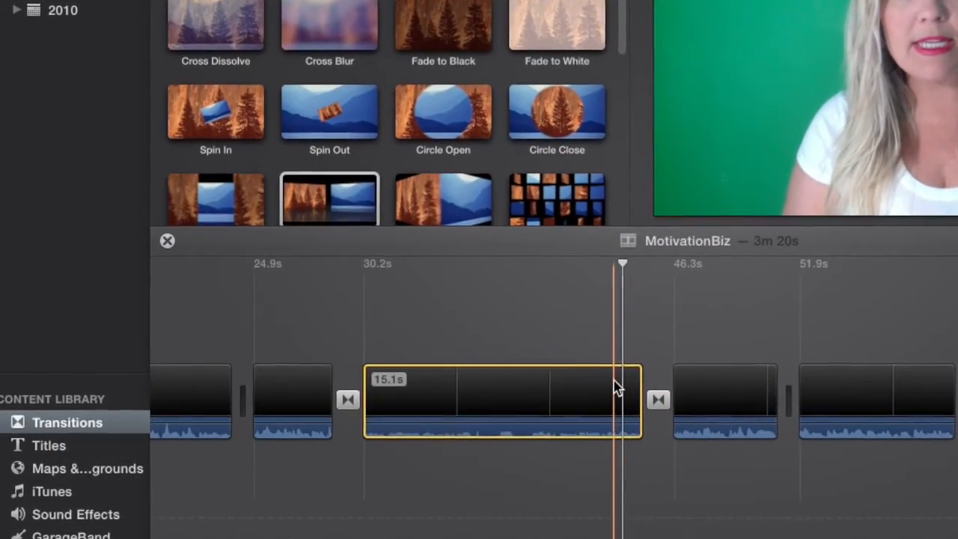
Detach the audio from the 15.1 s clip that starts at 30.2 s
click(587, 387)
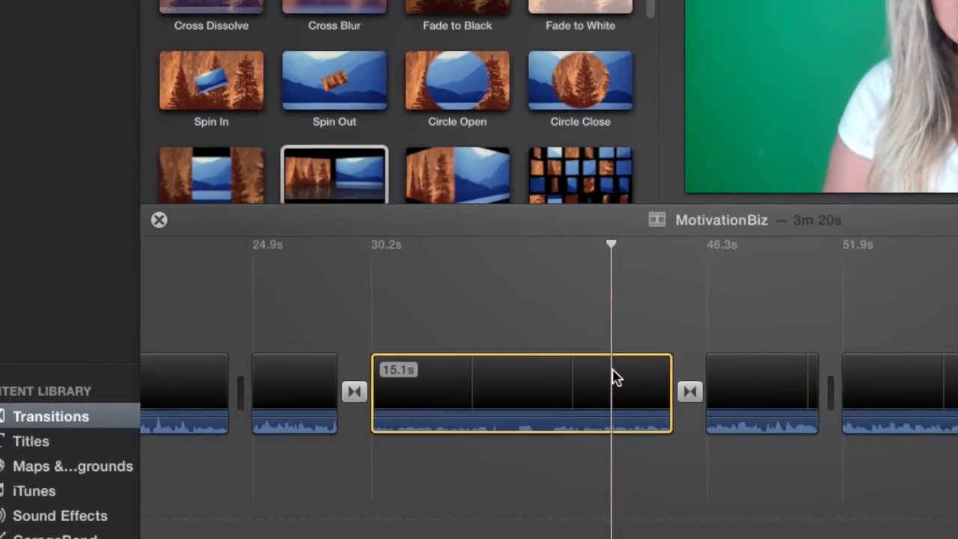
right_click(609, 378)
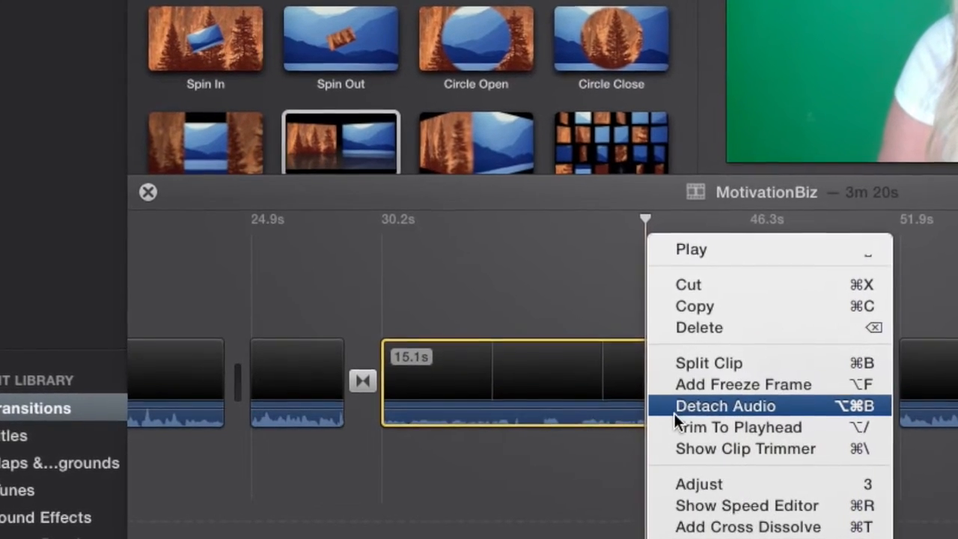
click(678, 406)
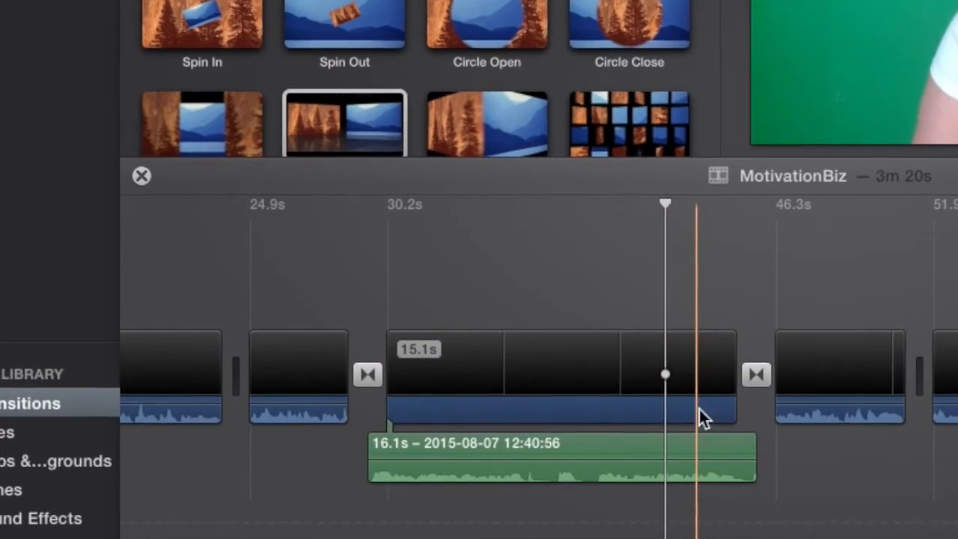
Fade out the last 5.1 s of the detached audio and play across its end into the following clip
drag(770, 456, 661, 436)
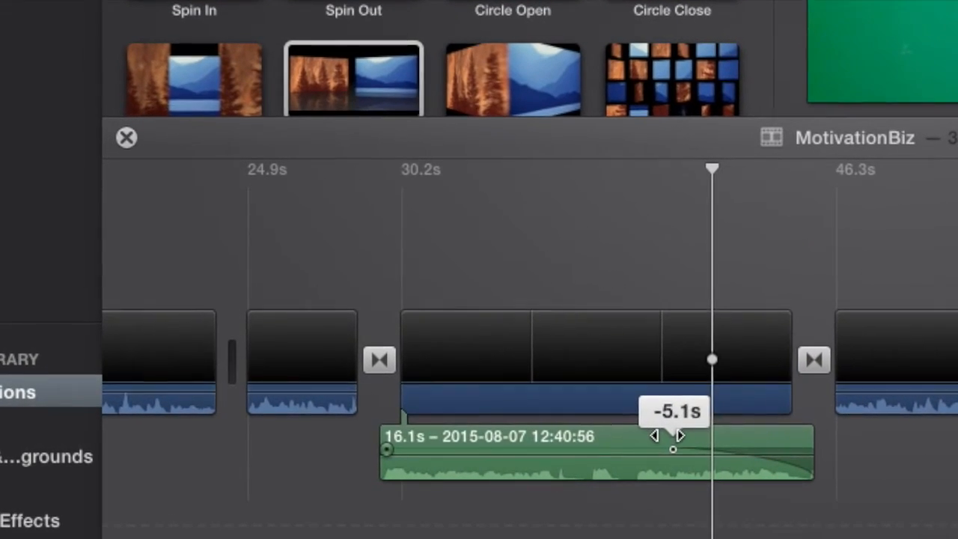
key(space)
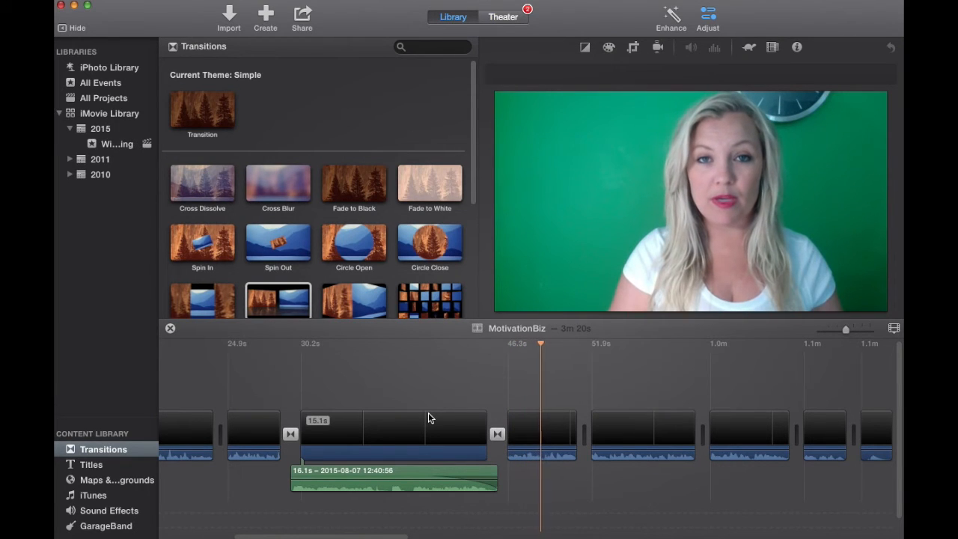
key(space)
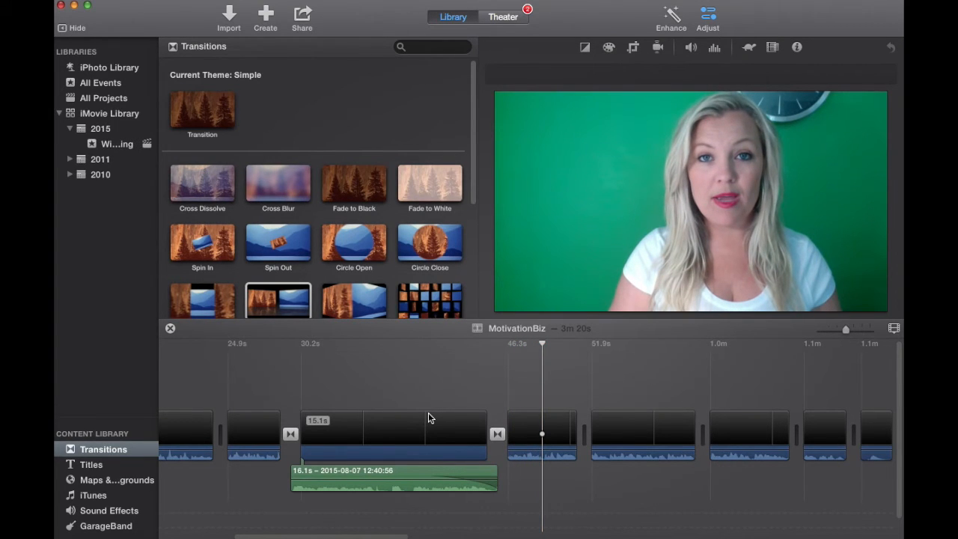
Split the 7.3 s clip that starts at 1.6 m about 1.7 s after its beginning
drag(845, 330, 827, 329)
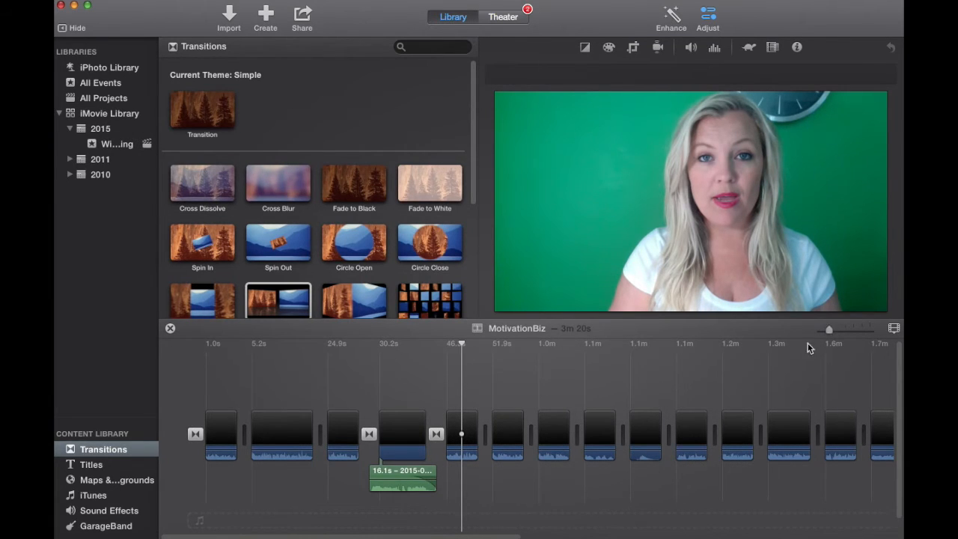
drag(827, 329, 846, 329)
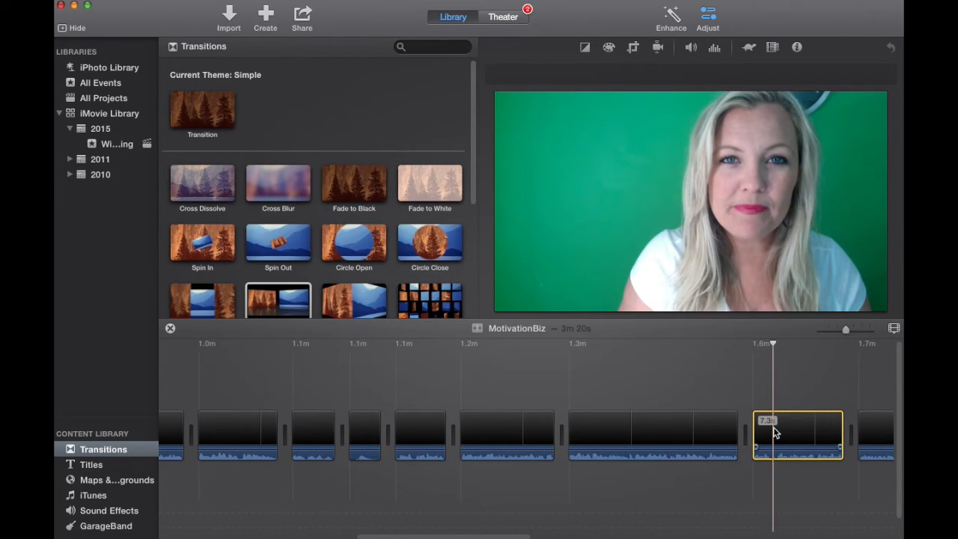
right_click(774, 432)
click(797, 424)
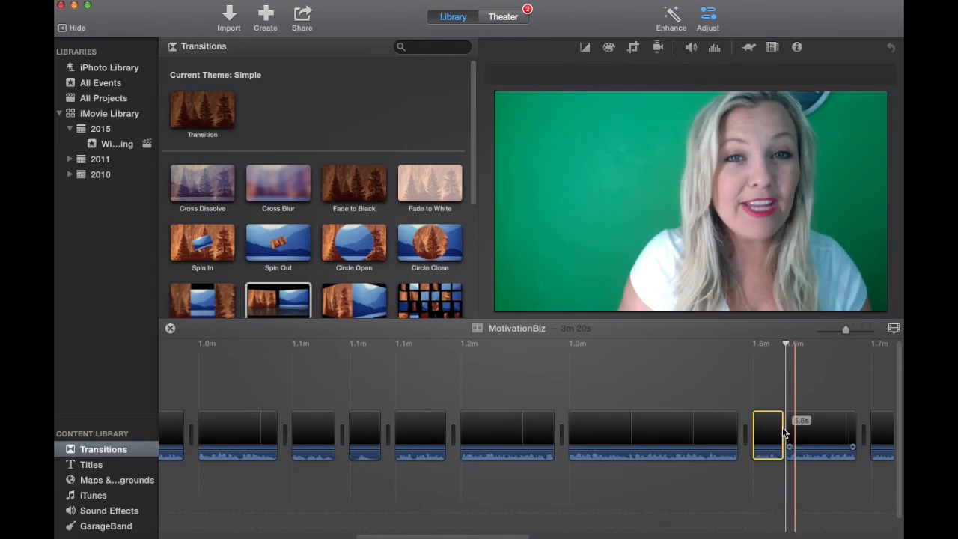
Add page curl transitions before and after the second part of the split clip
click(277, 300)
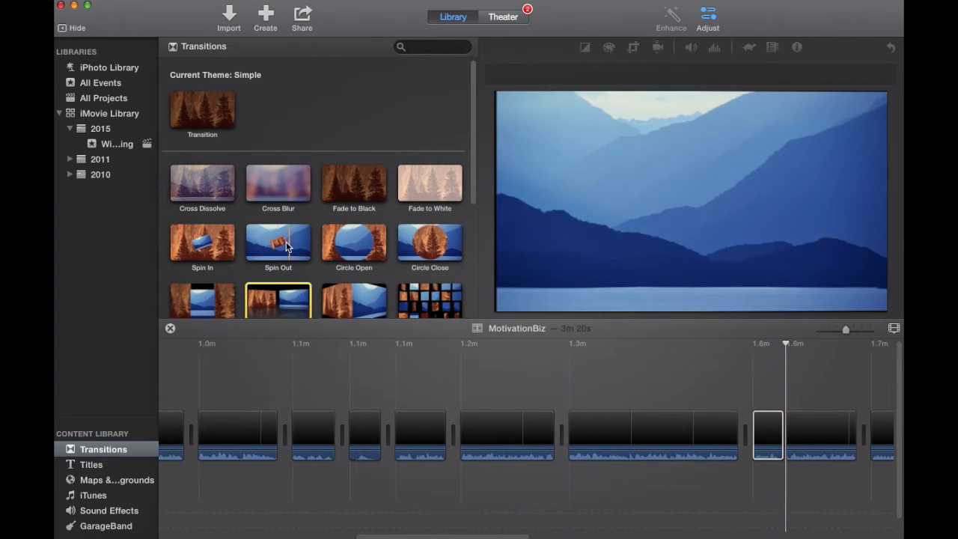
drag(473, 203, 474, 291)
click(268, 279)
drag(267, 279, 756, 429)
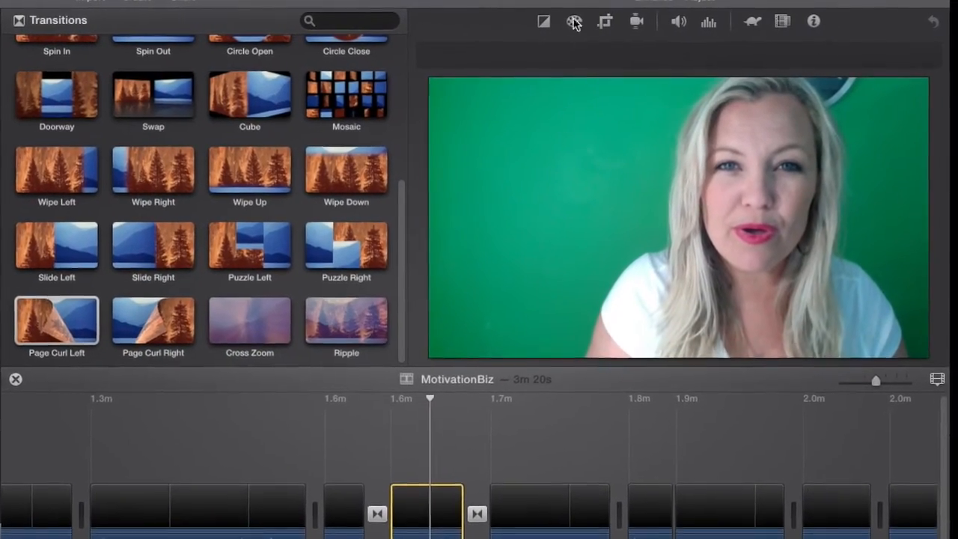
Lower the colour saturation of the clip between the two page curl transitions to its minimum and play across it
click(574, 22)
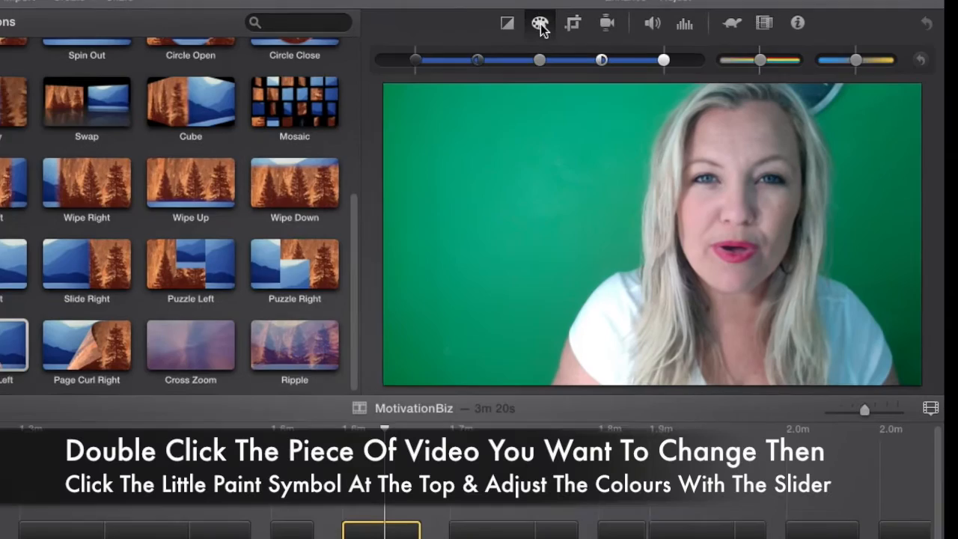
drag(737, 66, 680, 75)
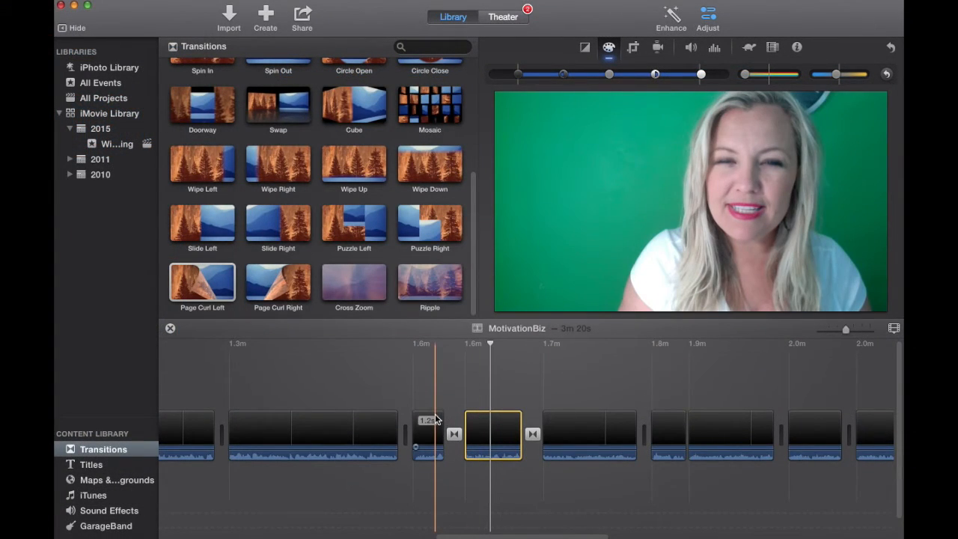
key(space)
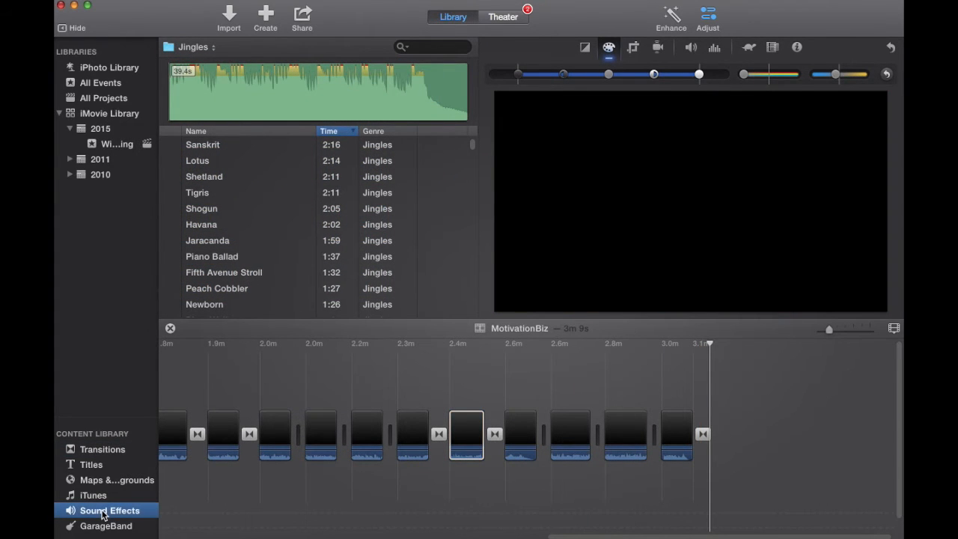
Browse the Theme Music sounds and preview the Modern and Playful tracks
click(195, 47)
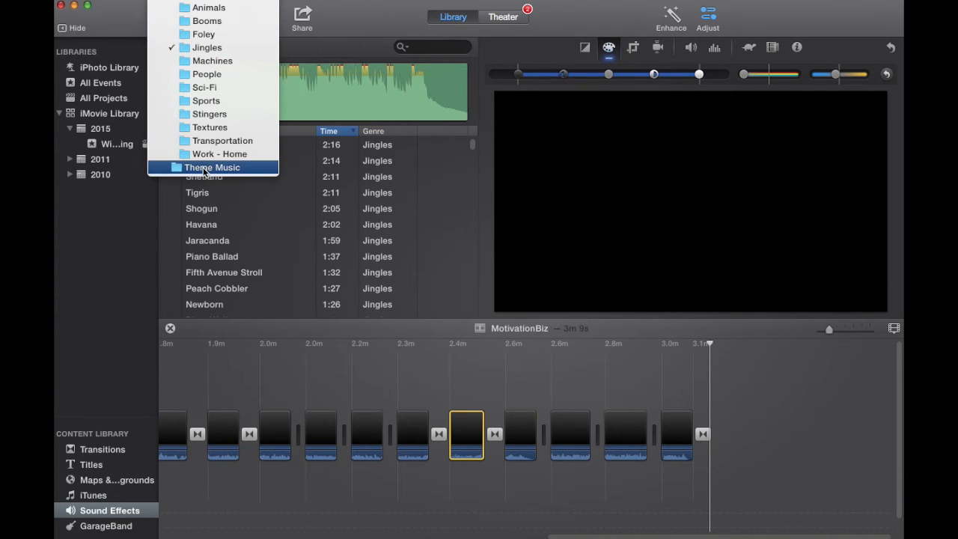
click(203, 167)
key(Down)
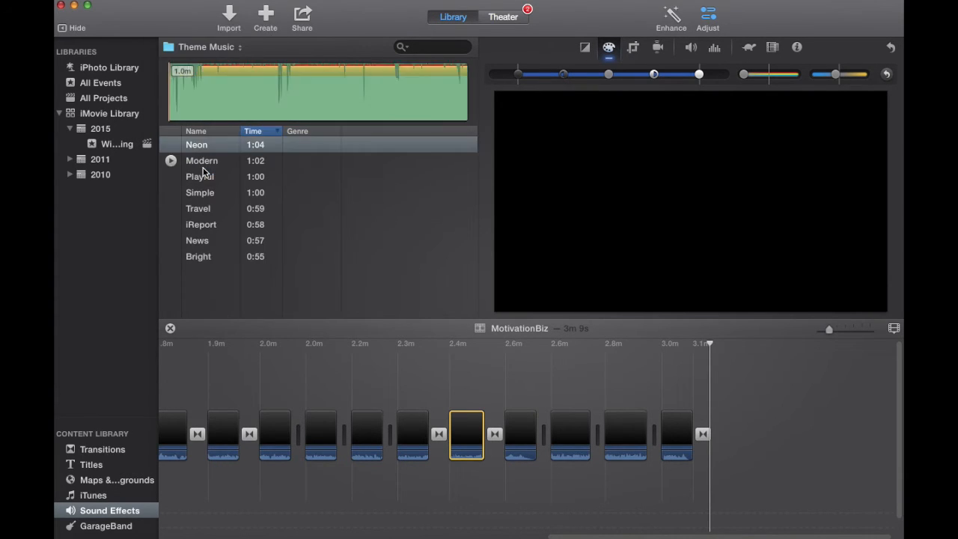
click(171, 161)
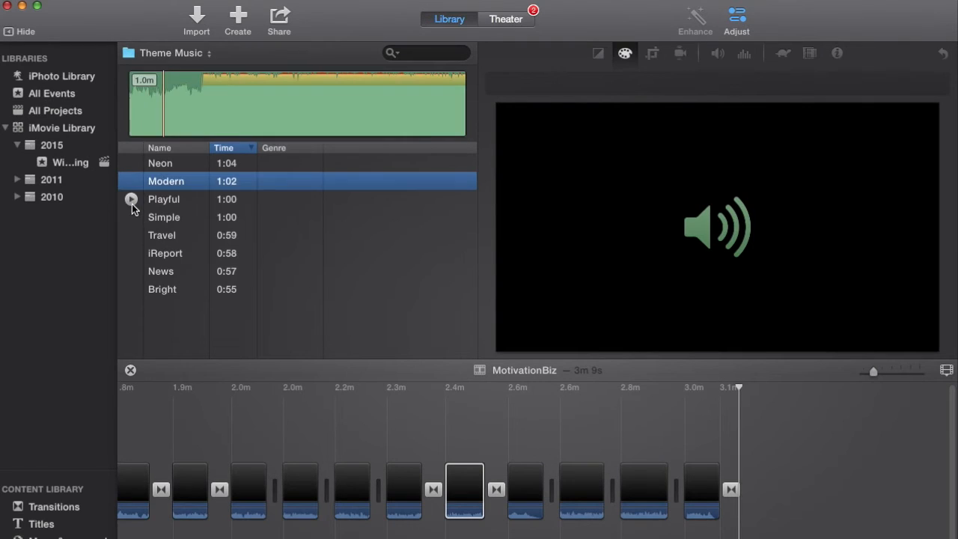
click(131, 200)
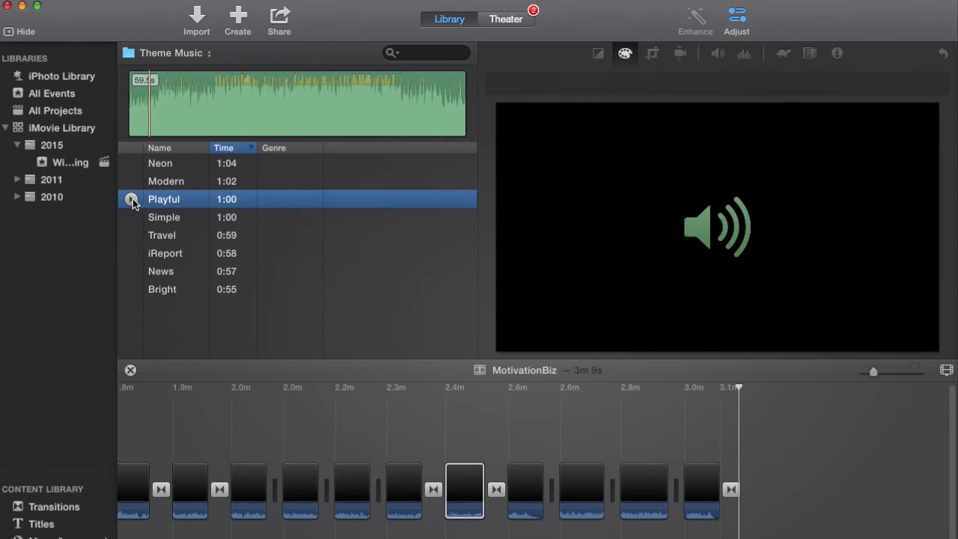
Preview the Shetland, Tigris, Shogun, Havana, Jaracanda and Fifth Avenue Stroll tracks among the Jingles
click(206, 54)
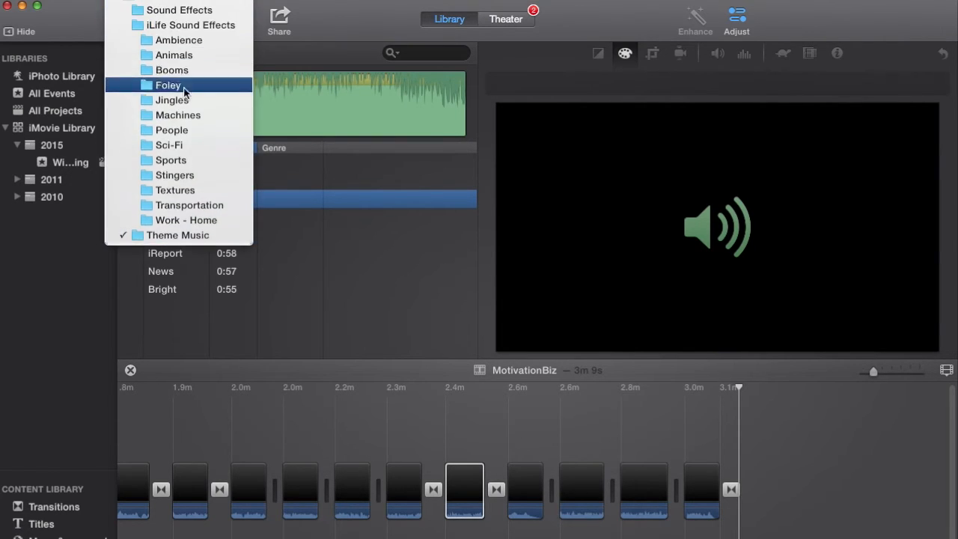
click(176, 99)
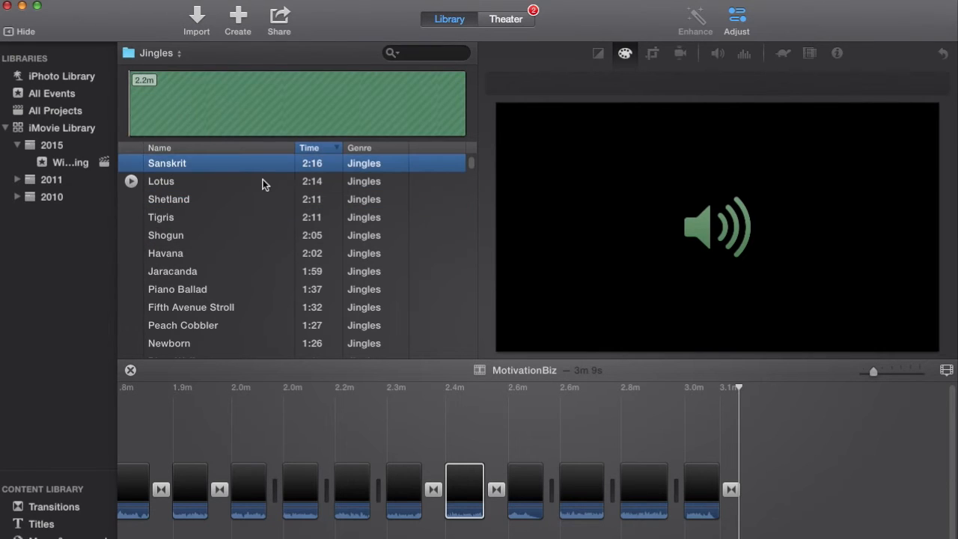
click(131, 199)
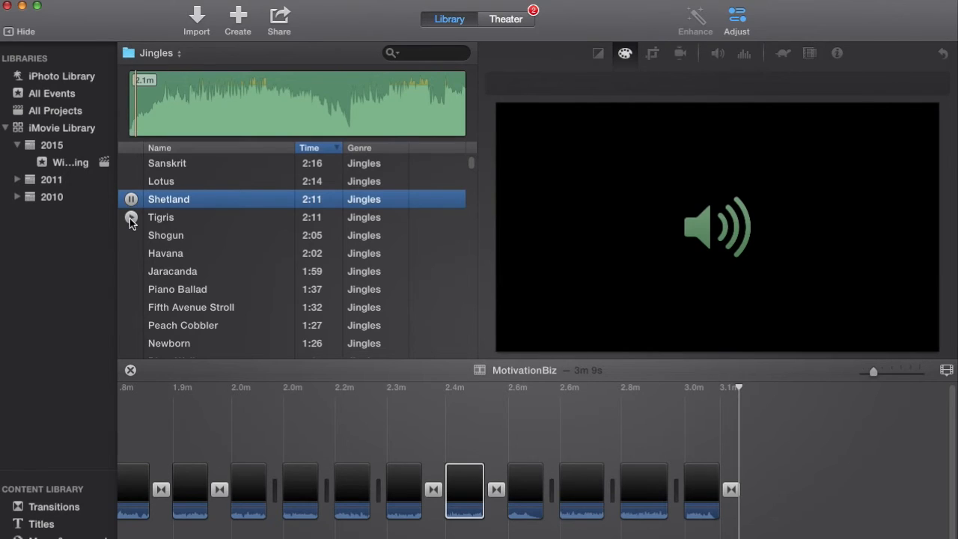
click(131, 218)
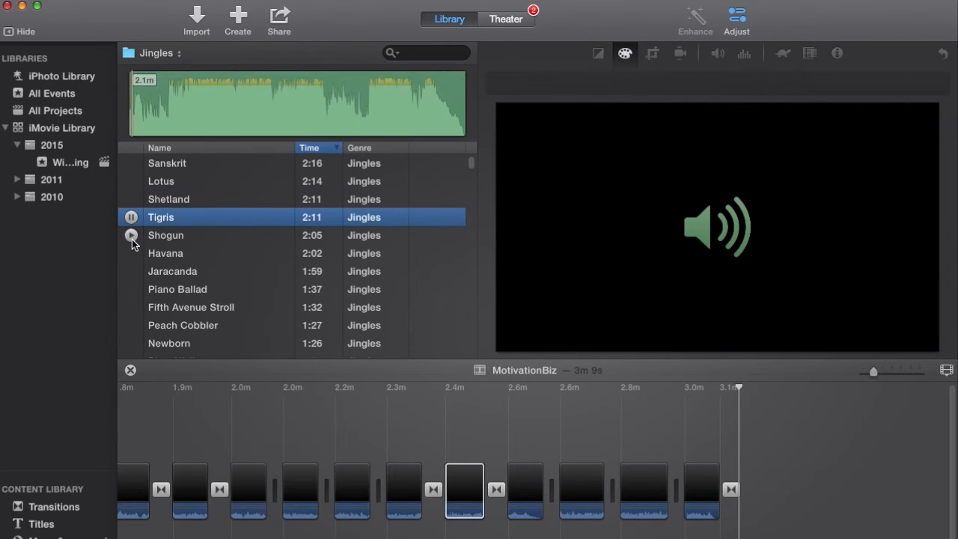
click(131, 235)
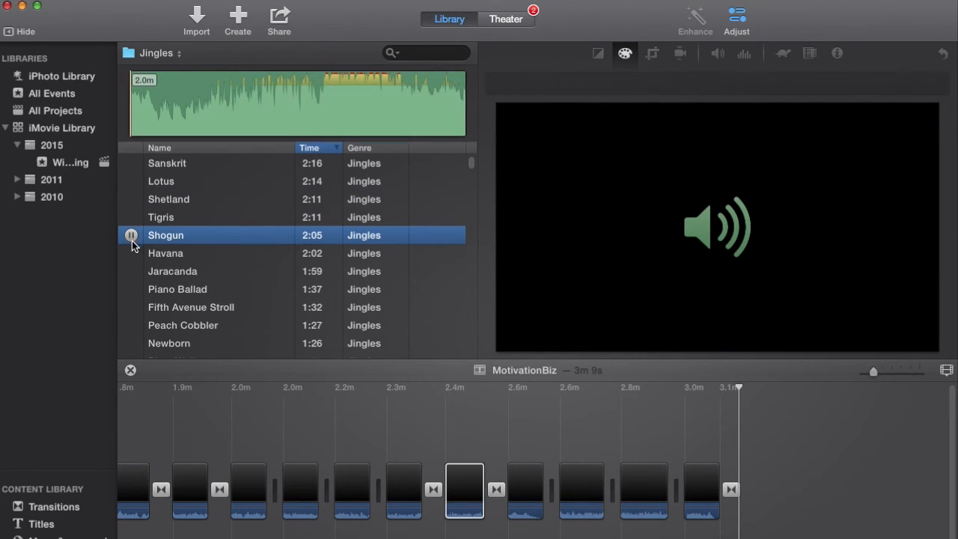
click(131, 253)
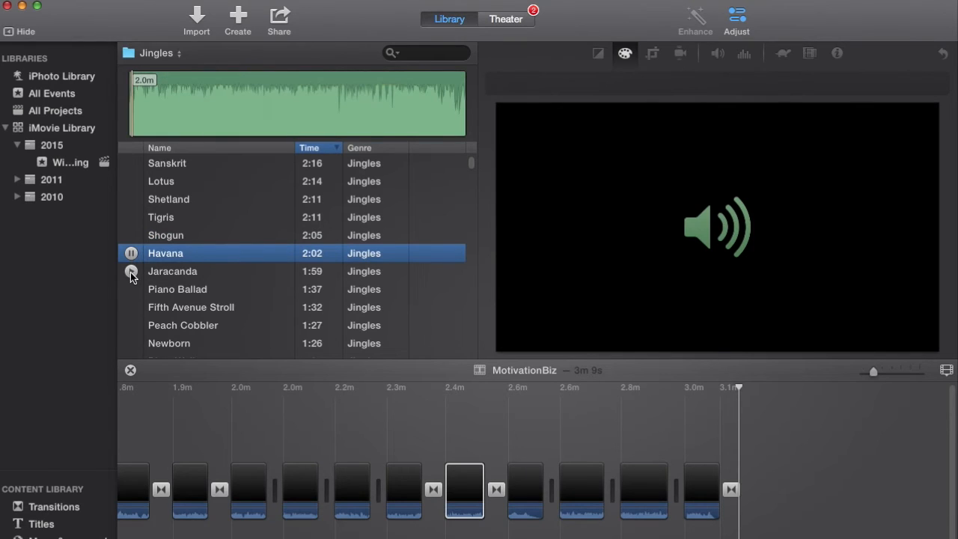
click(131, 272)
click(131, 307)
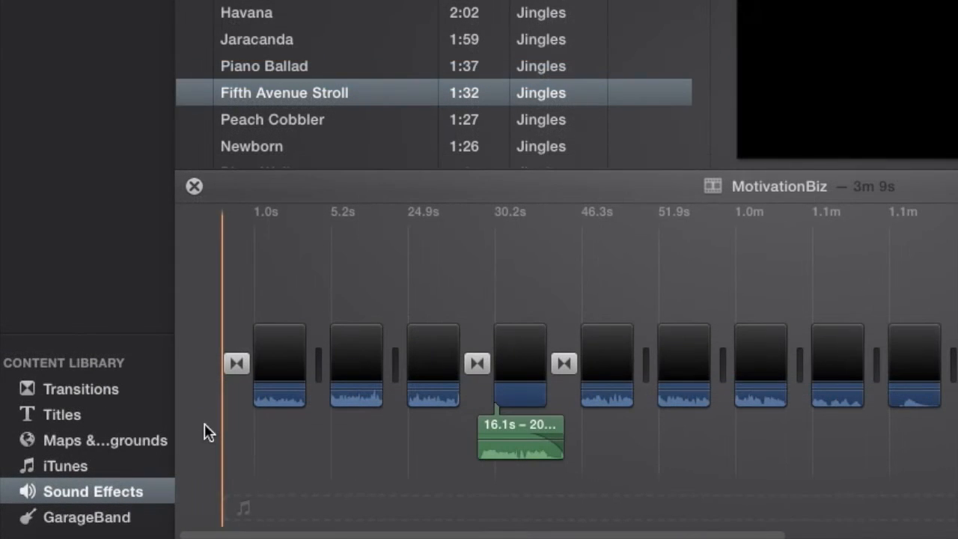
Add the Fifth Avenue Stroll jingle from the start of the project, attach it beneath the first clip and play it
click(259, 90)
drag(261, 132, 210, 492)
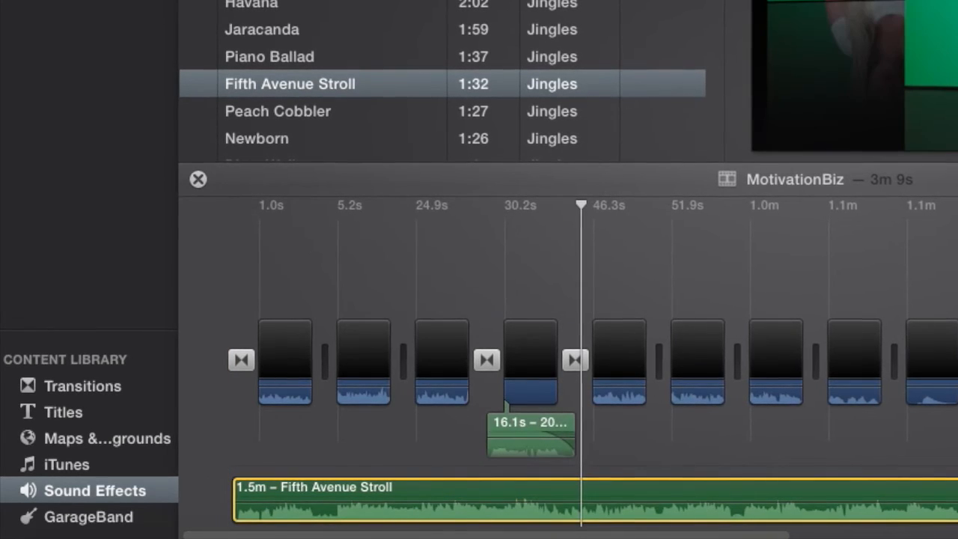
drag(791, 488, 792, 419)
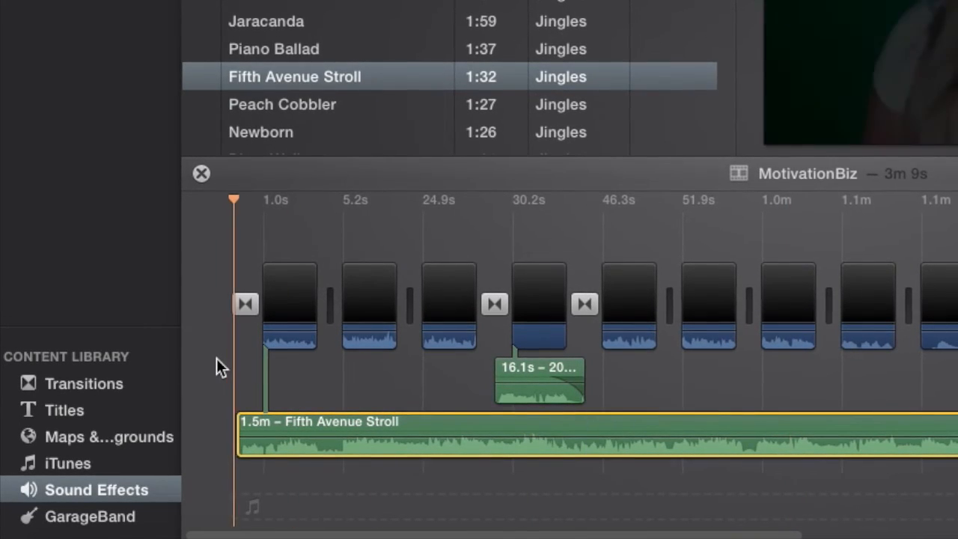
key(space)
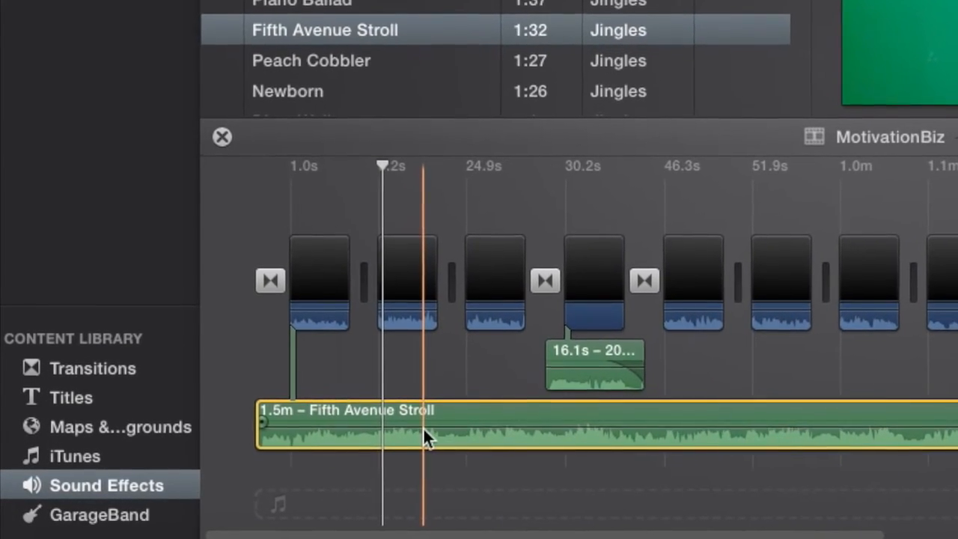
Lower the volume of the Fifth Avenue Stroll music to about 7%, playing from the start to judge the level
mouse_move(427, 424)
mouse_down()
mouse_move(425, 434)
mouse_move(443, 421)
mouse_up()
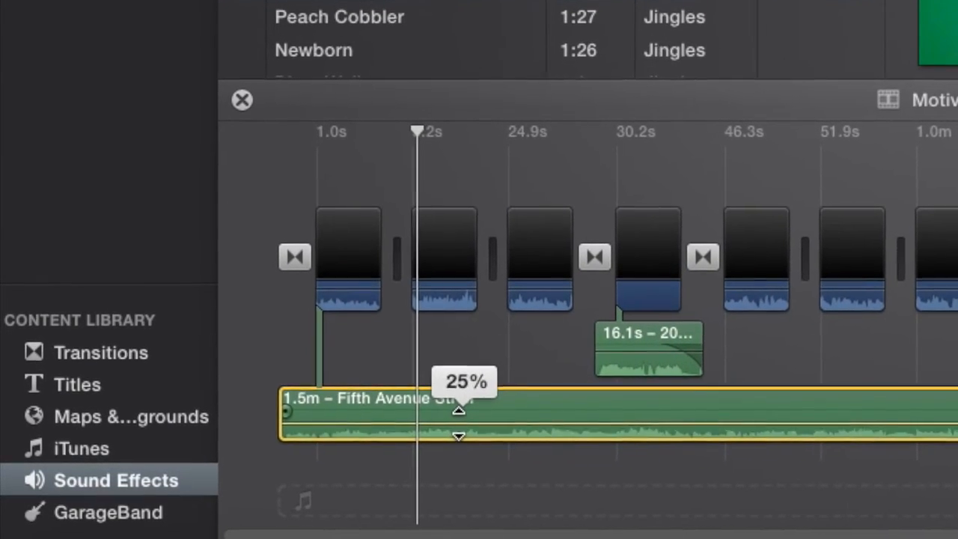
drag(464, 415, 464, 419)
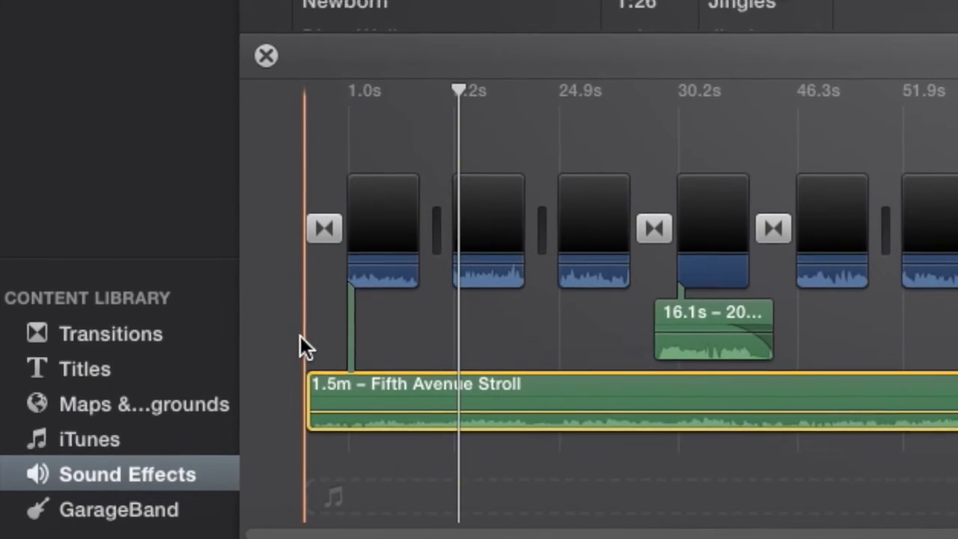
key(space)
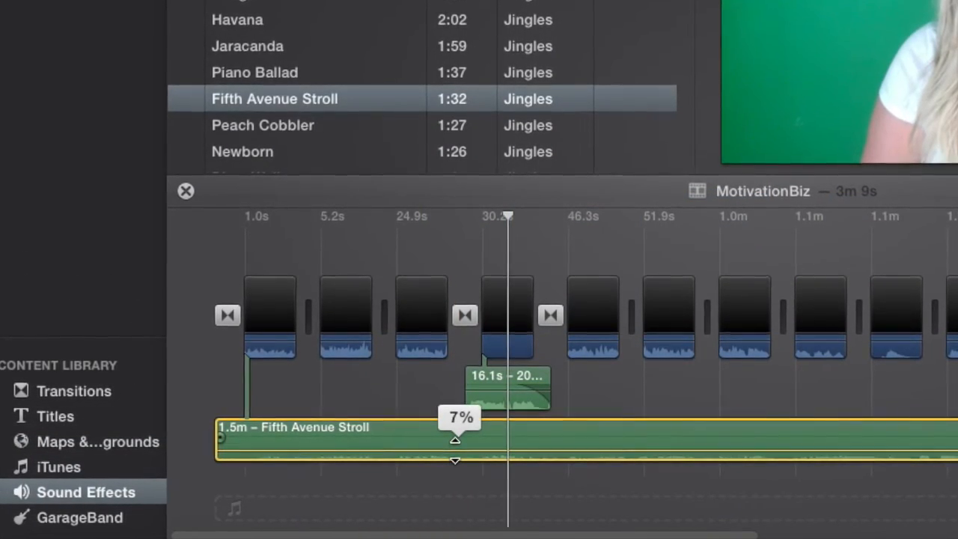
drag(452, 447, 453, 449)
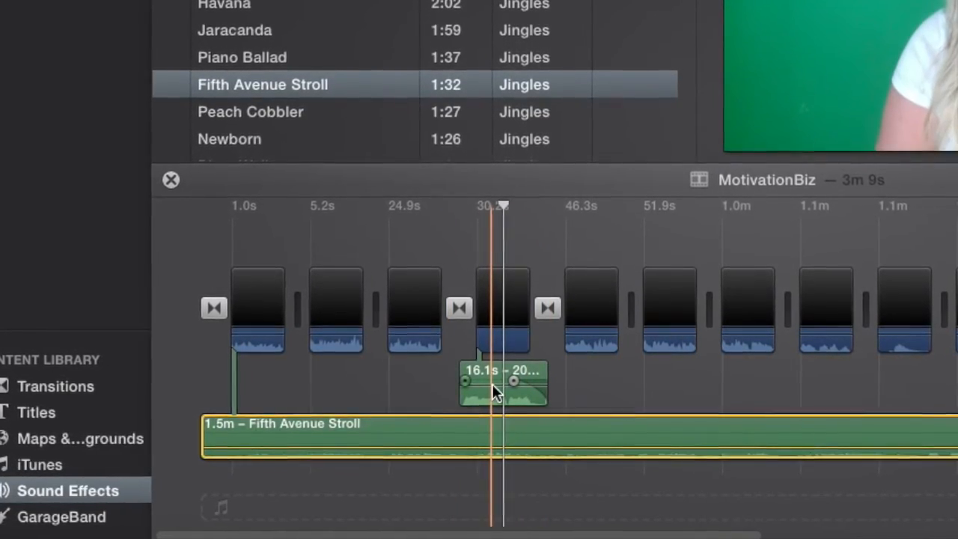
Raise the volume of the detached 16.1 s audio slightly and play from just before it
drag(489, 384, 483, 366)
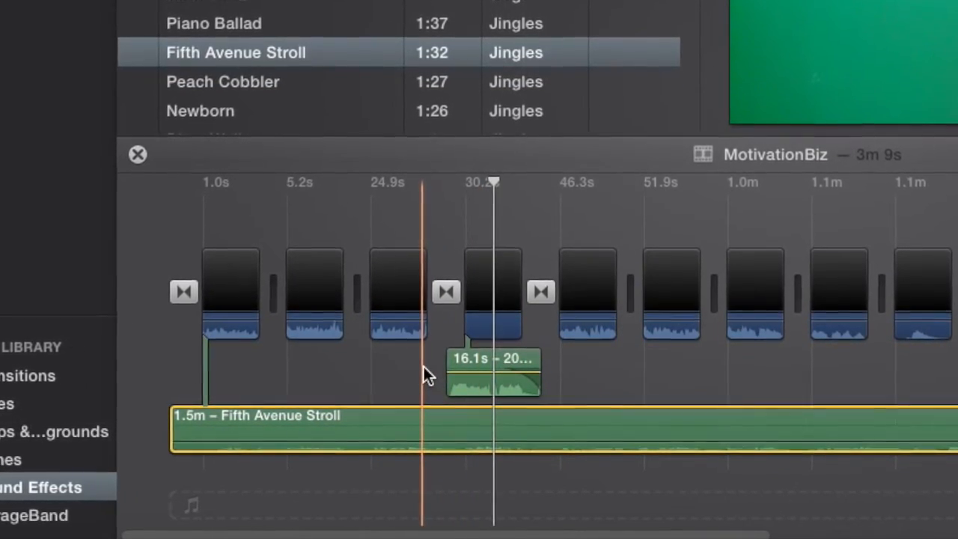
key(space)
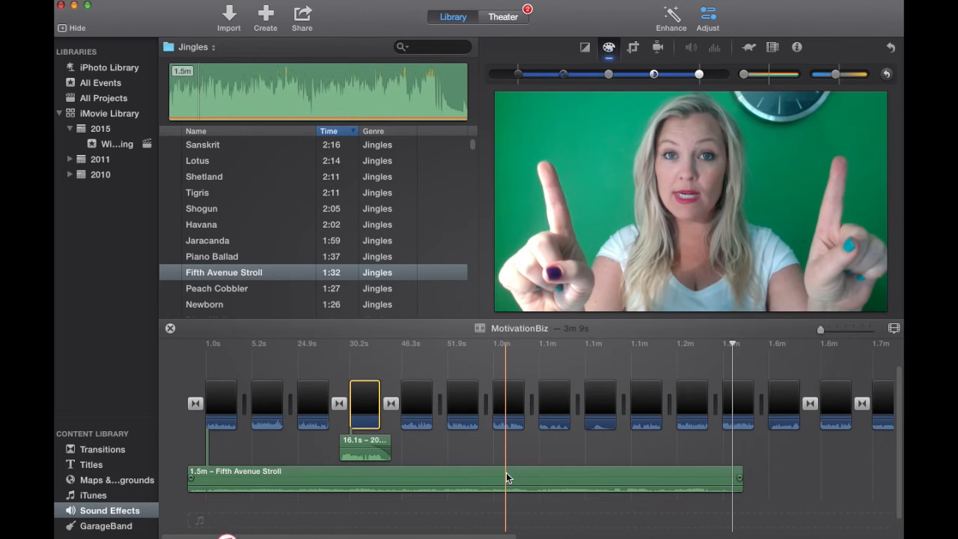
Copy the Fifth Avenue Stroll music and paste a second copy at about 1.2 minutes, overlapping the end of the first
click(506, 477)
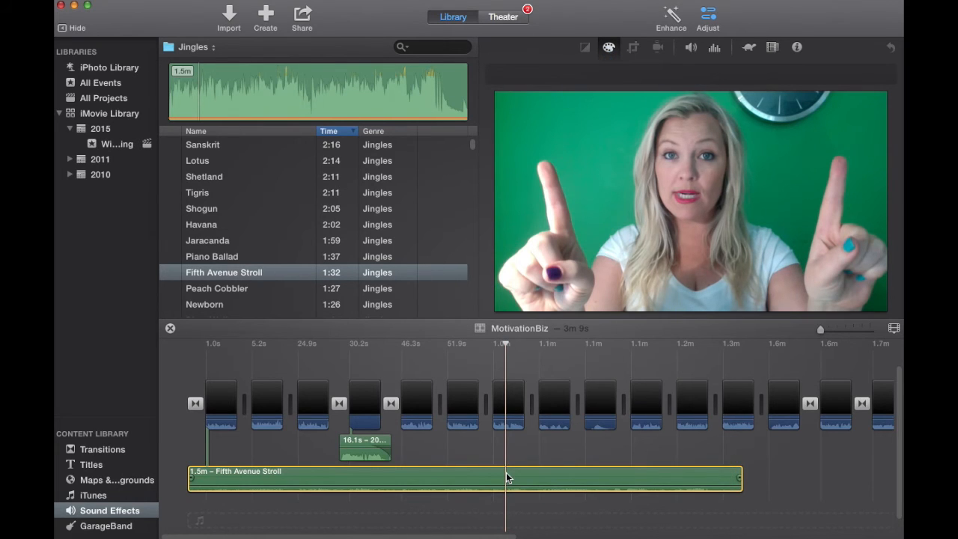
drag(506, 536, 804, 532)
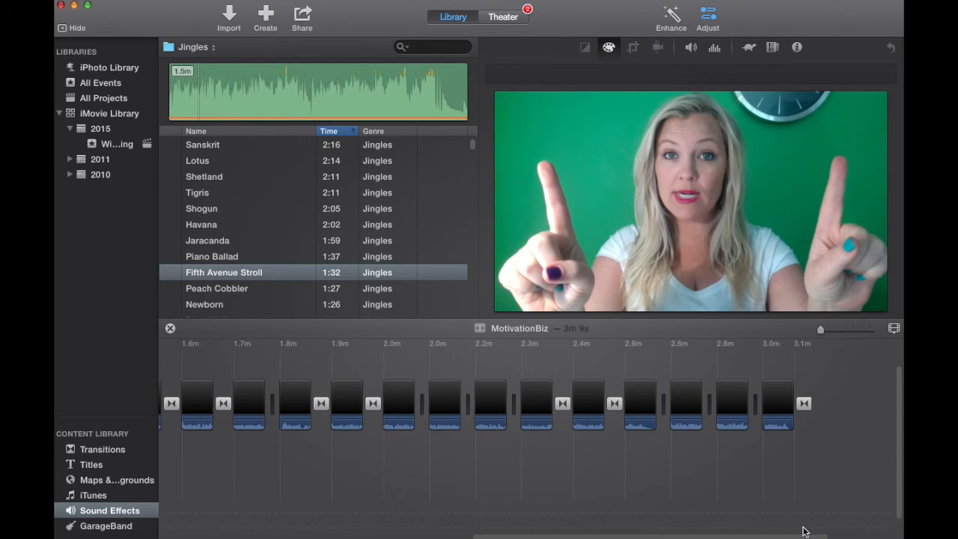
scroll(429, 478, left, 5)
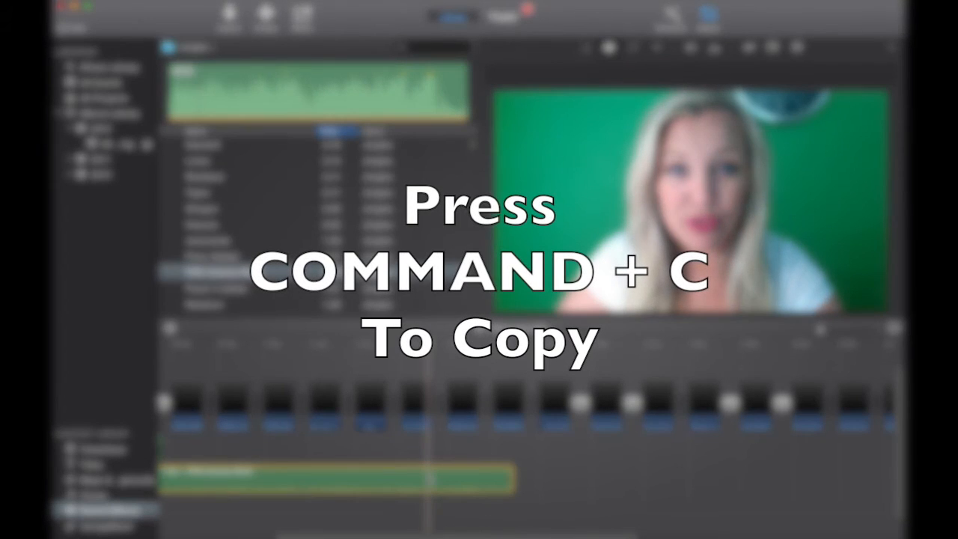
click(461, 509)
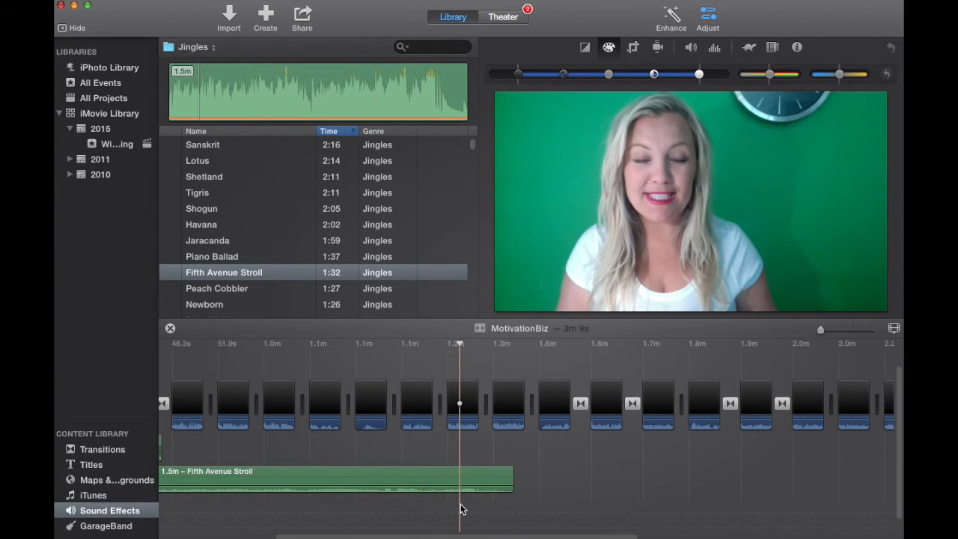
key(super+v)
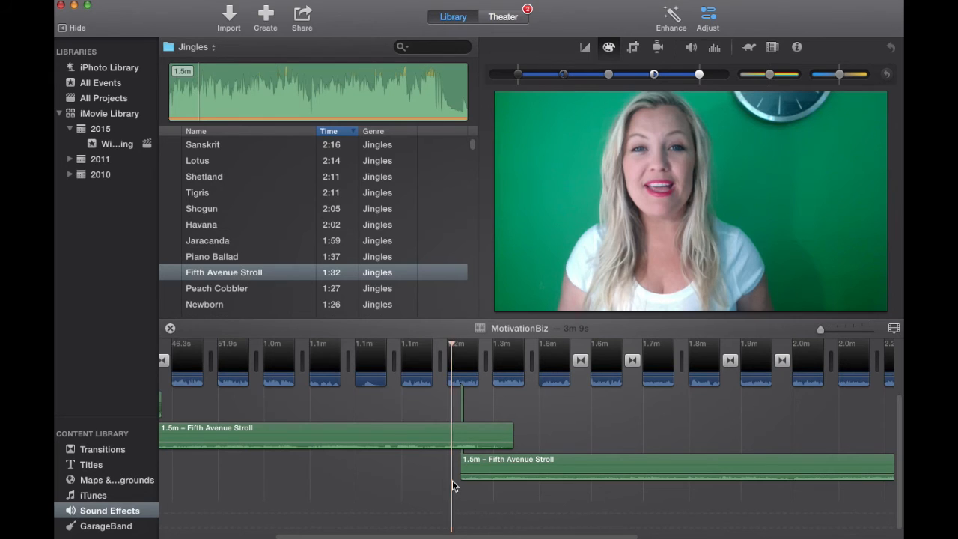
Play the overlap and add a fade-in of more than 4.2 seconds to the start of the second Fifth Avenue Stroll copy
key(space)
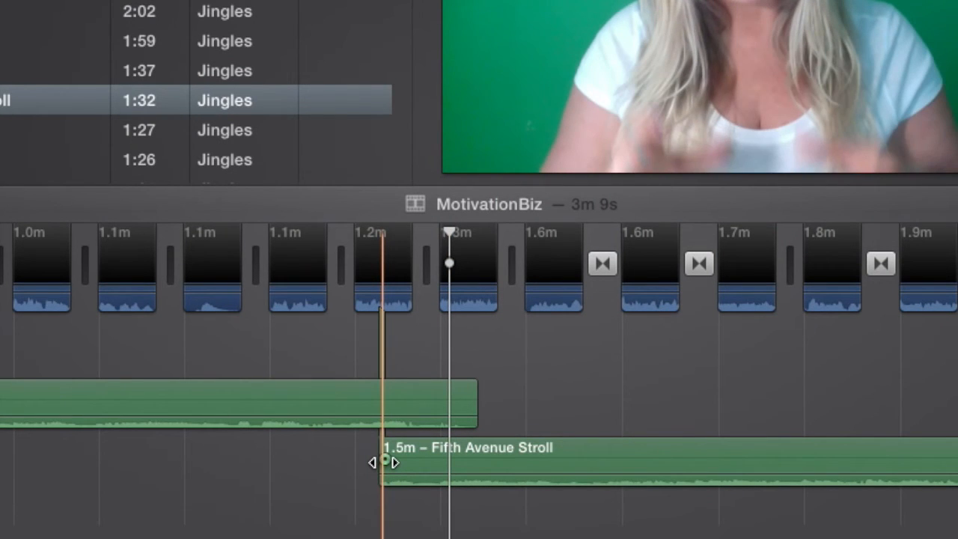
click(384, 462)
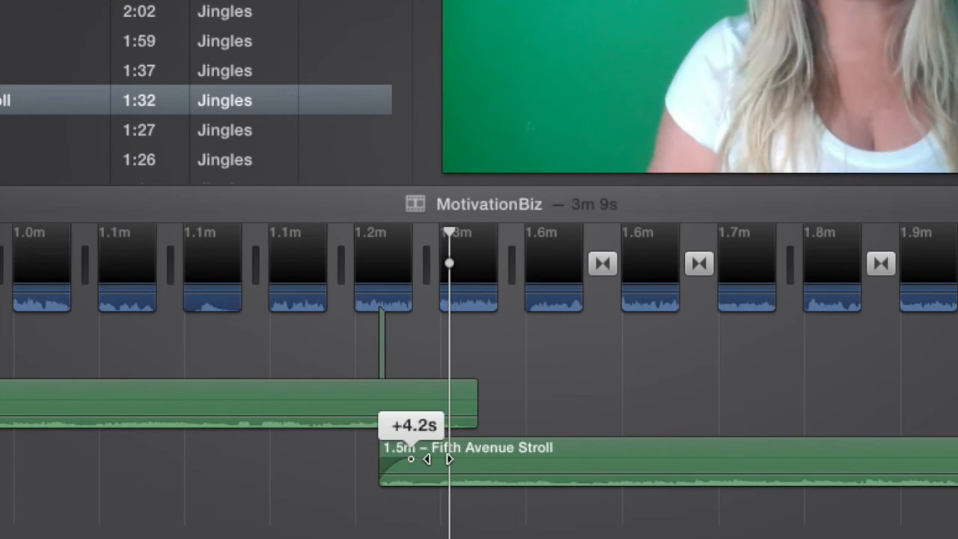
drag(446, 461, 443, 463)
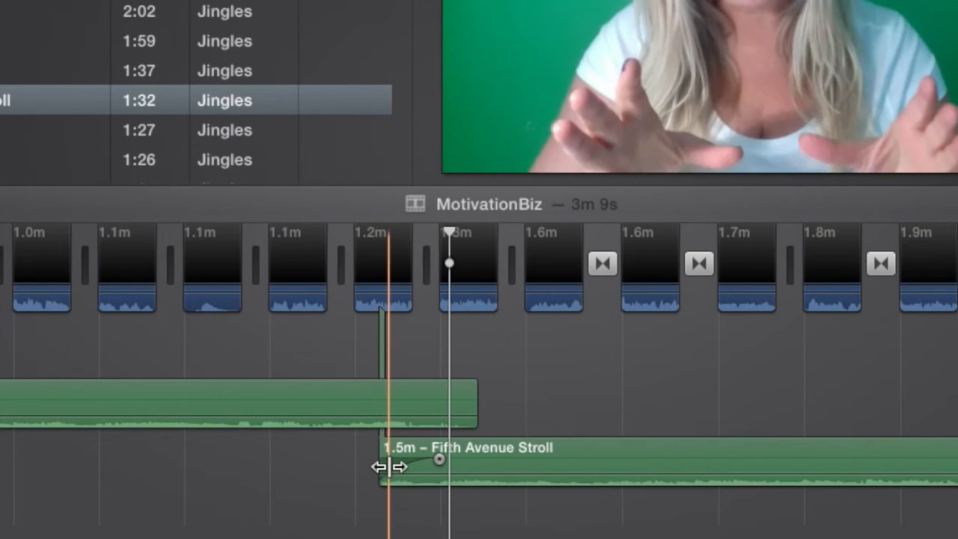
key(space)
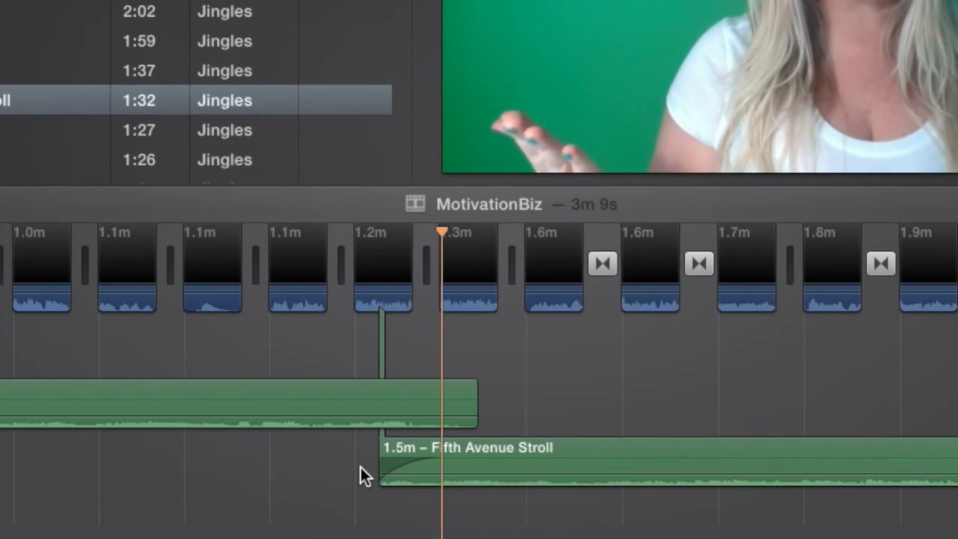
Move the second Fifth Avenue Stroll copy slightly later to shorten its overlap with the first, and play the changeover
click(479, 458)
mouse_move(552, 453)
mouse_down()
mouse_move(569, 453)
mouse_move(550, 450)
mouse_up()
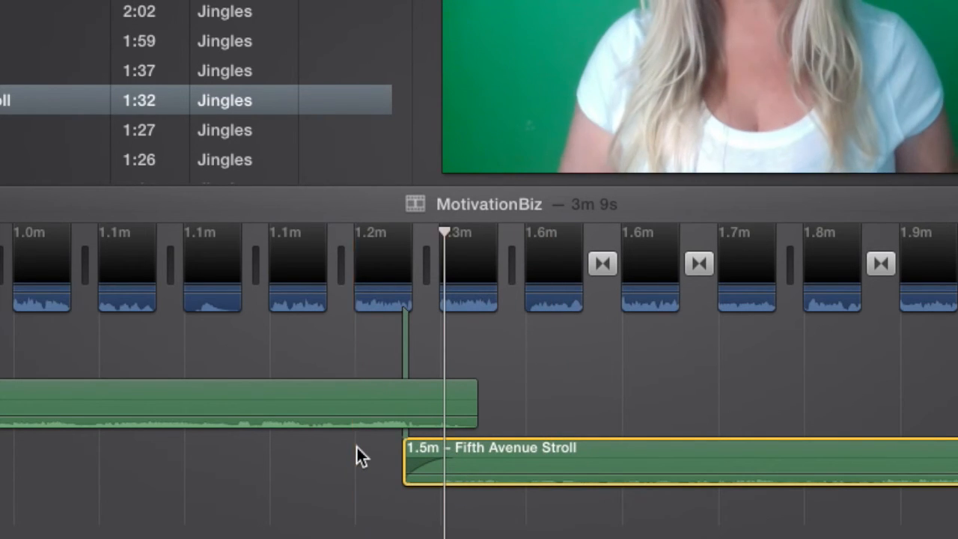
key(space)
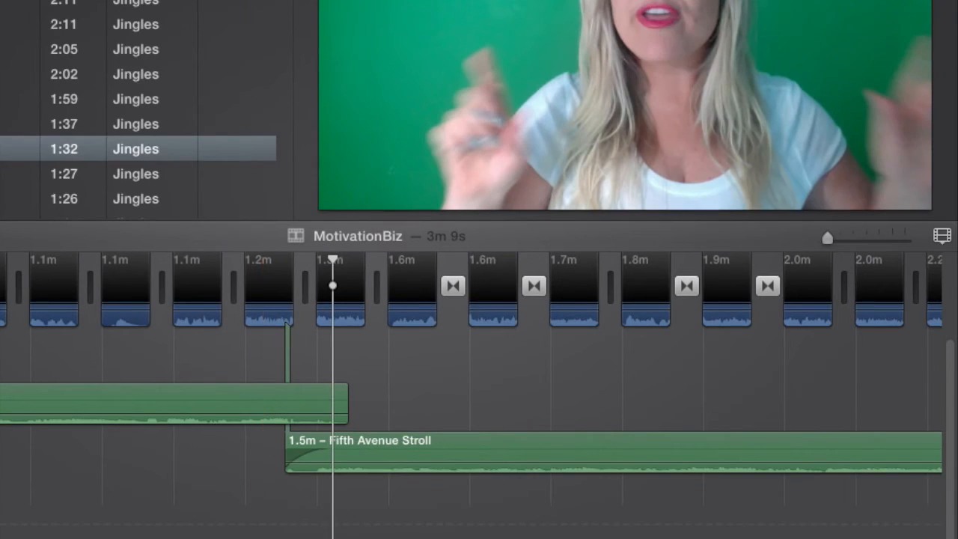
Copy the second Fifth Avenue Stroll music and paste it again at about 2.6 minutes, just before that copy ends
scroll(479, 359, right, 10)
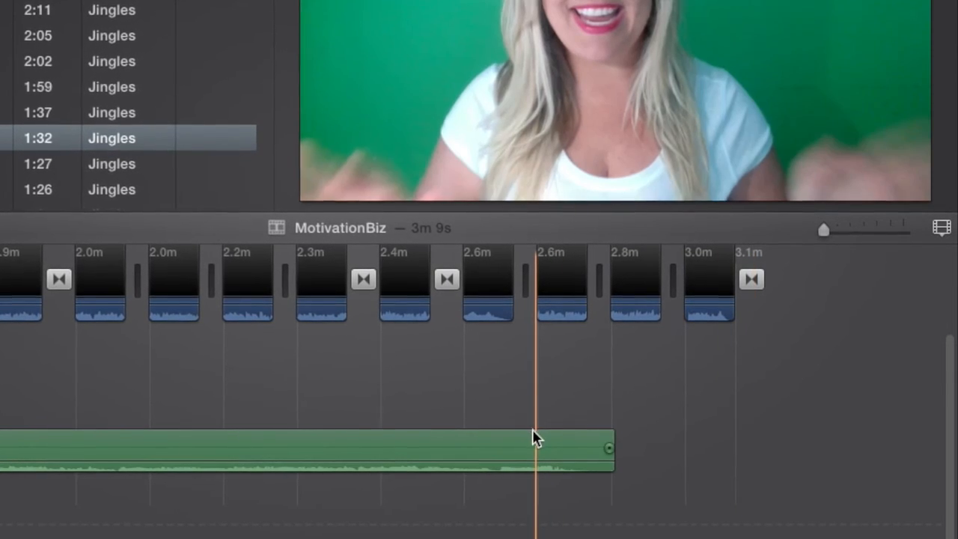
click(536, 440)
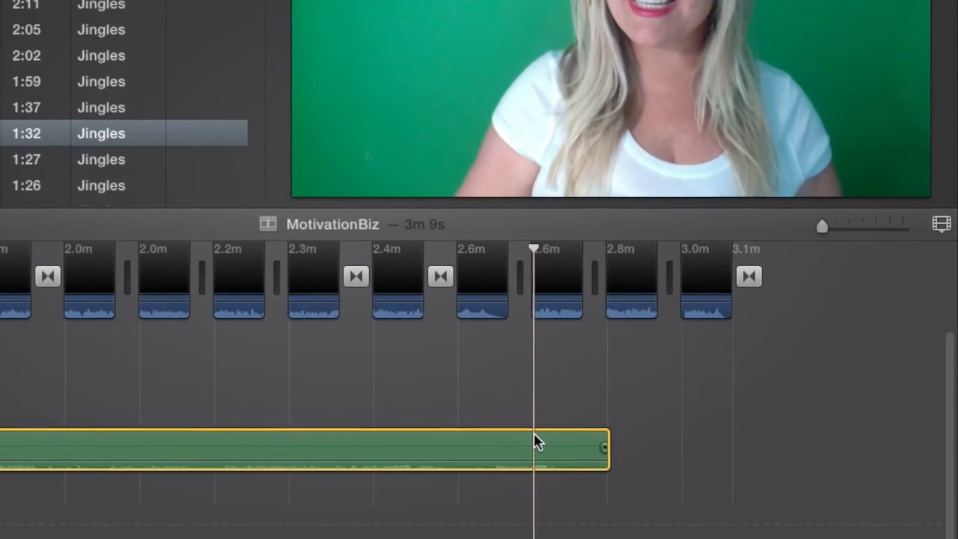
click(572, 495)
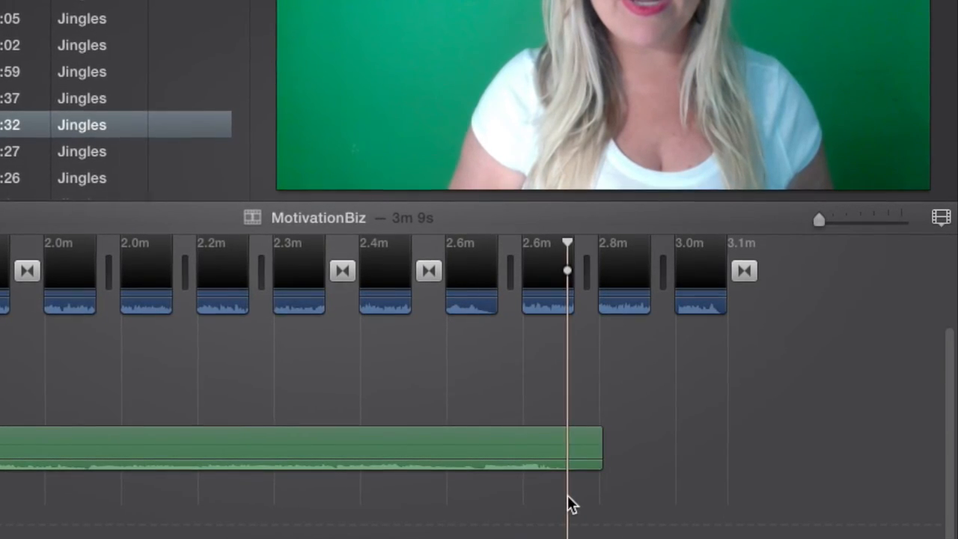
key(super+v)
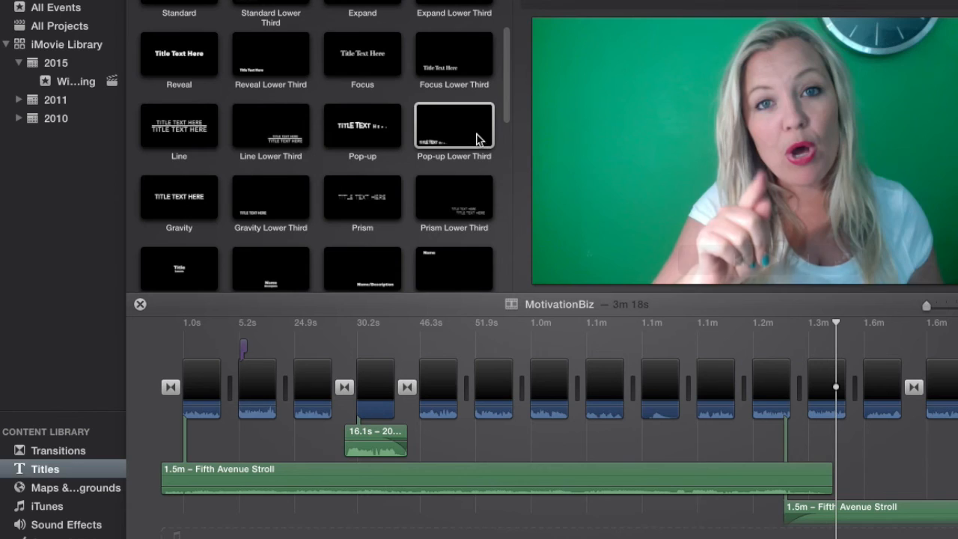
Add a Pop-up Lower Third title above the clip at about 1.3 minutes, reading "STEP 1: POSE YOUR QUESTION/TOPIC"
drag(467, 129, 839, 349)
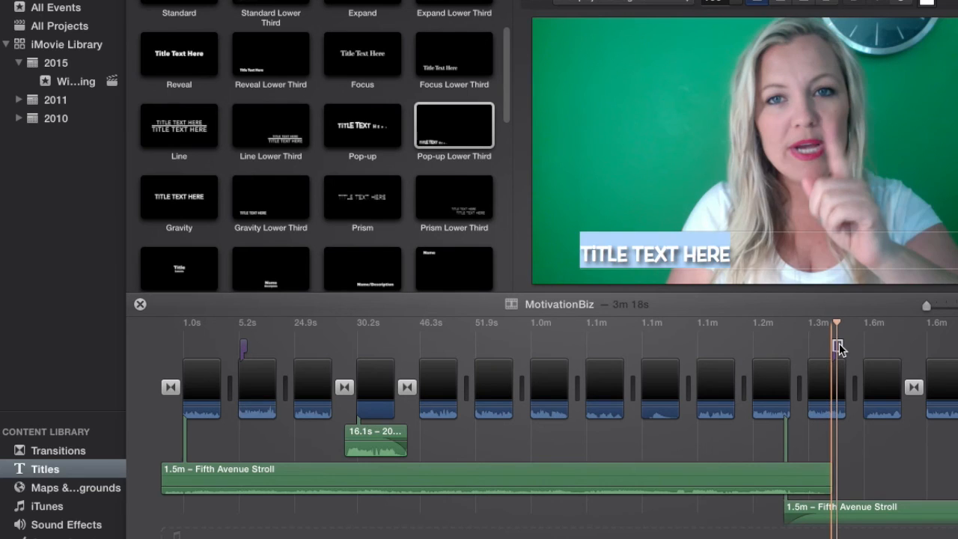
click(838, 347)
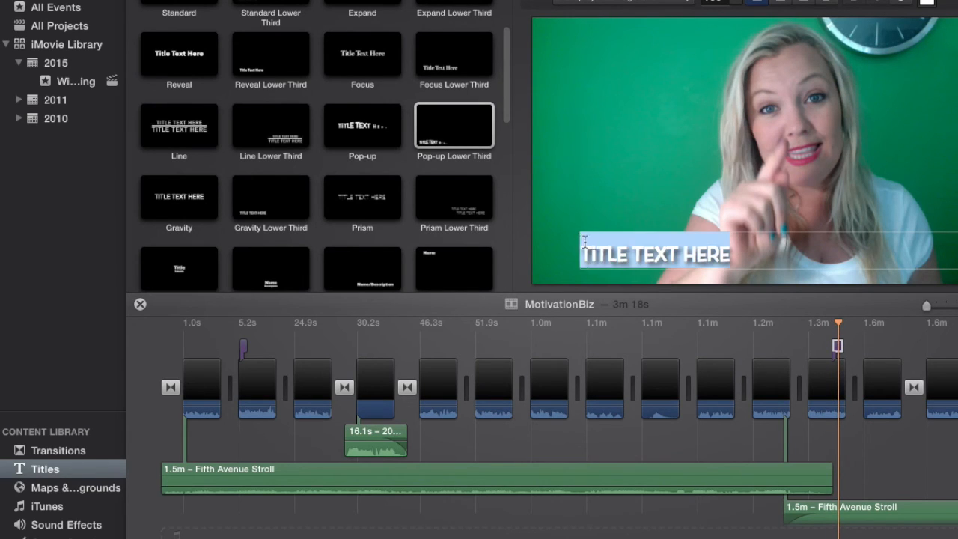
text(STEP 1)
text(: POSE YOUR QUESTION/TOPIC)
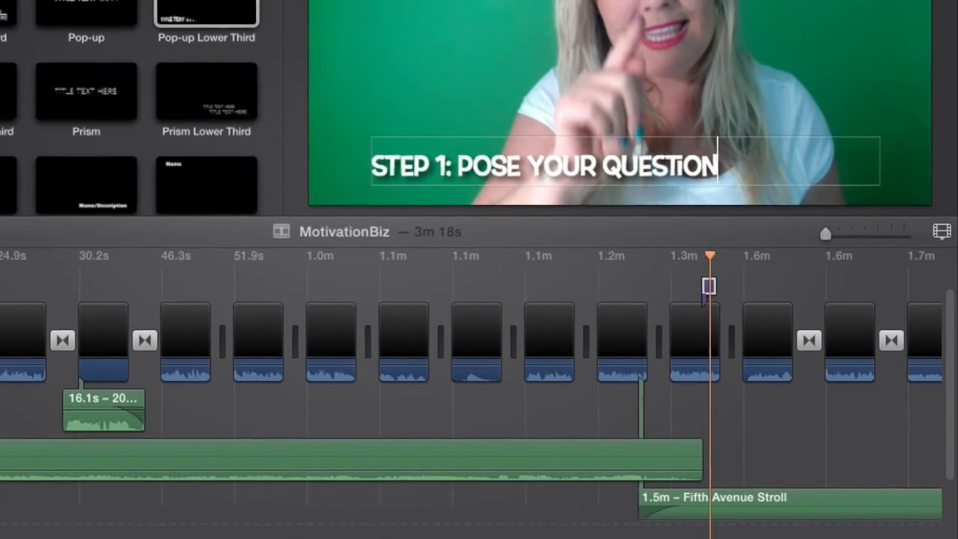
key(super+a)
click(256, 217)
click(352, 73)
drag(188, 223, 257, 217)
click(706, 283)
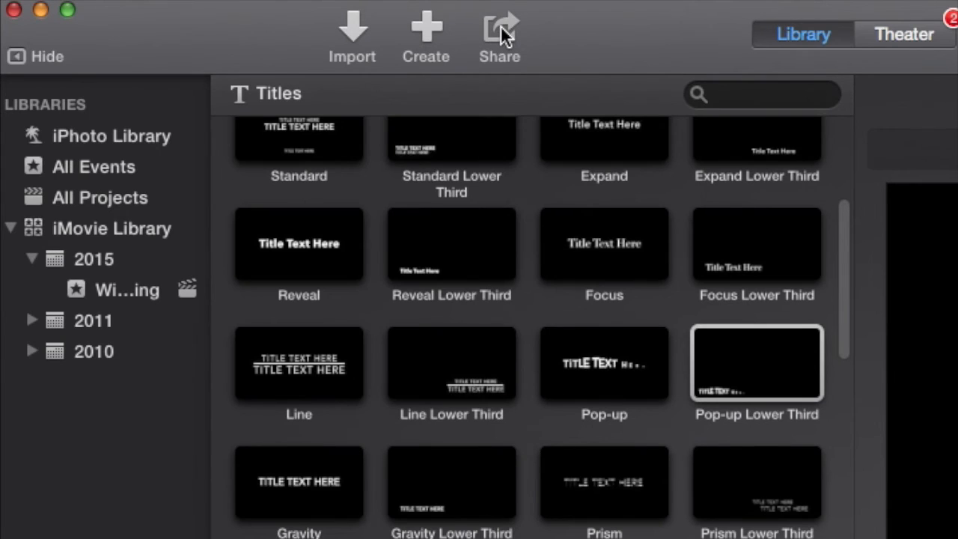
Share the project as a file titled "4 x Step Video Strategy To Stop Boring Your Viewers" and continue to the save options
click(501, 34)
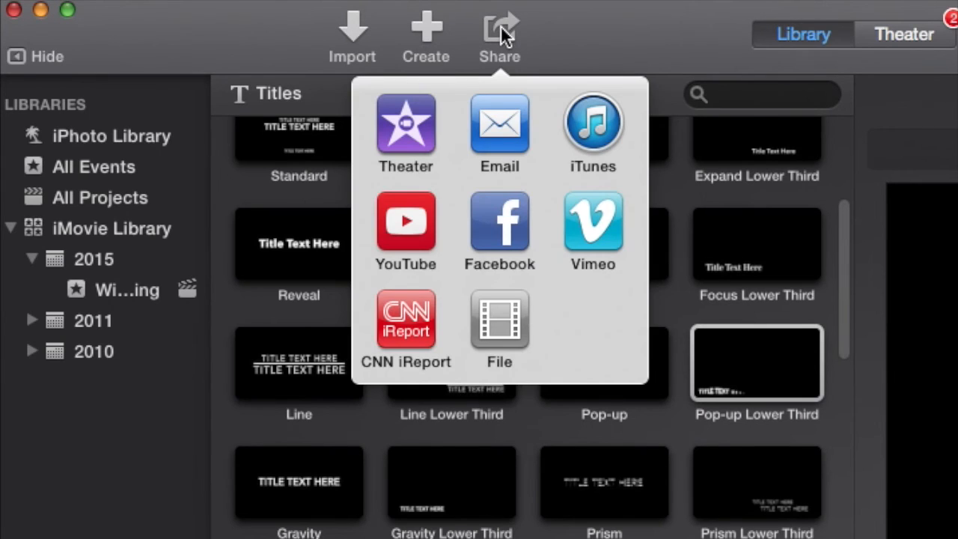
click(501, 322)
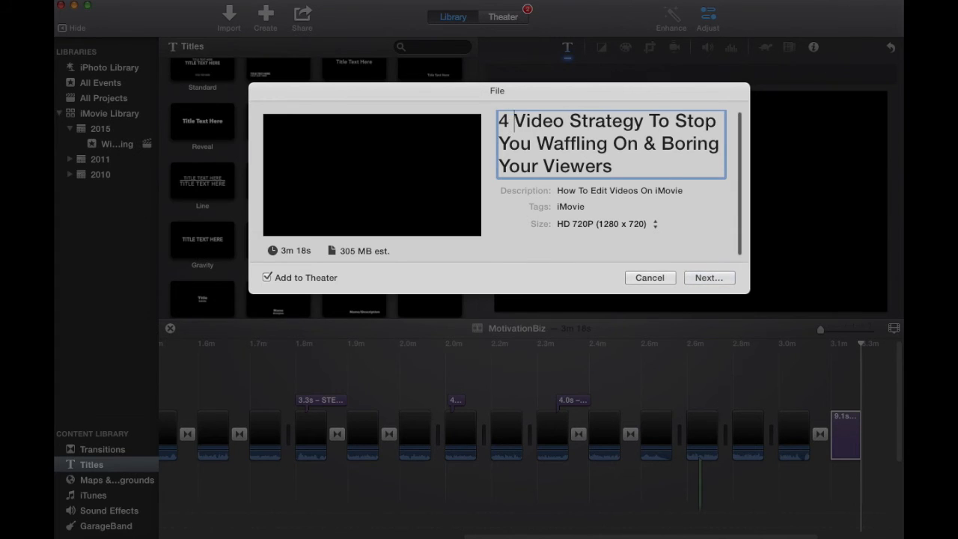
text(x Step)
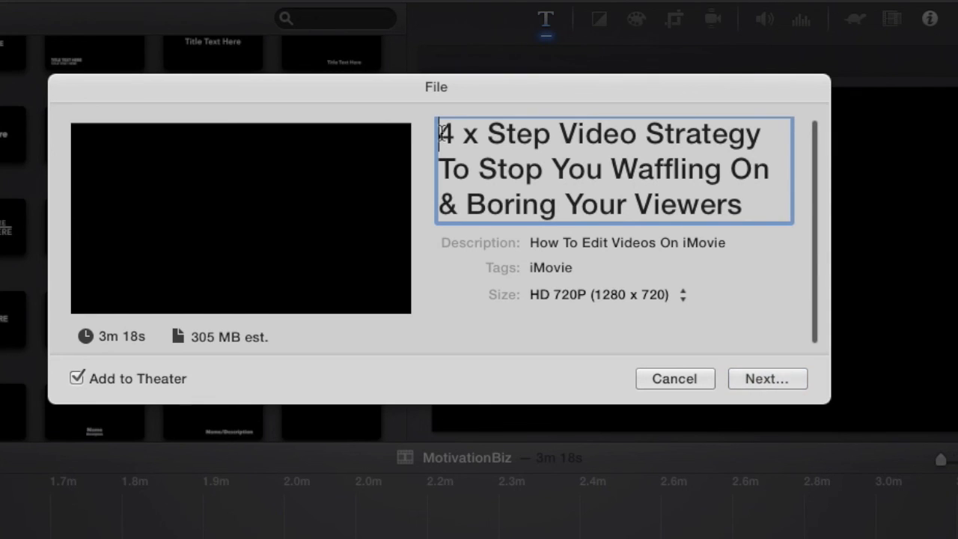
click(767, 379)
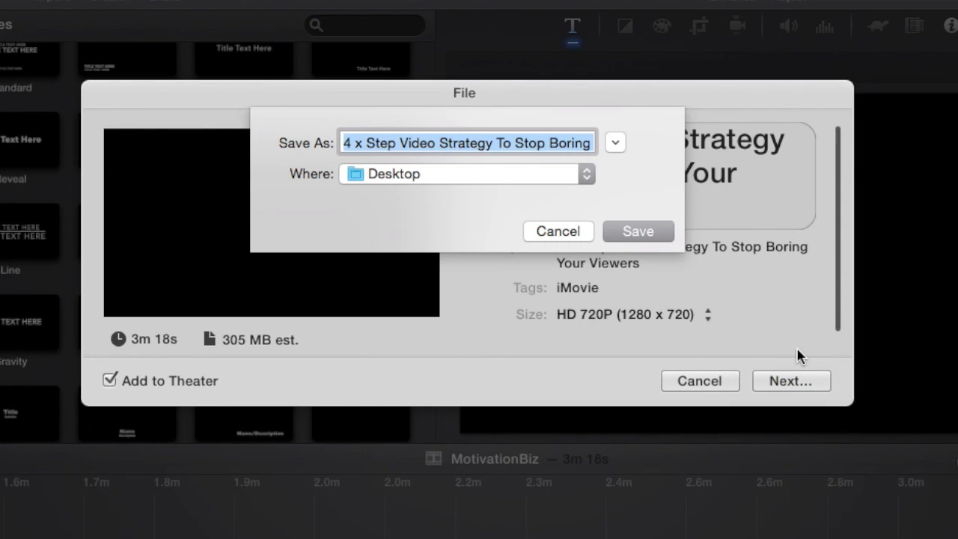